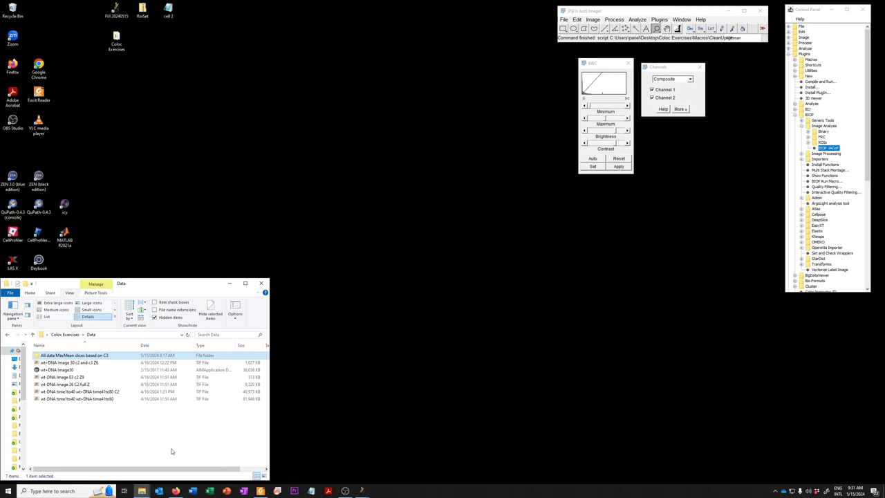
Open wt-DNA time1to40 wt+DNA time41to80 C2.tif in Fiji from the Data folder.
left_click(97, 392)
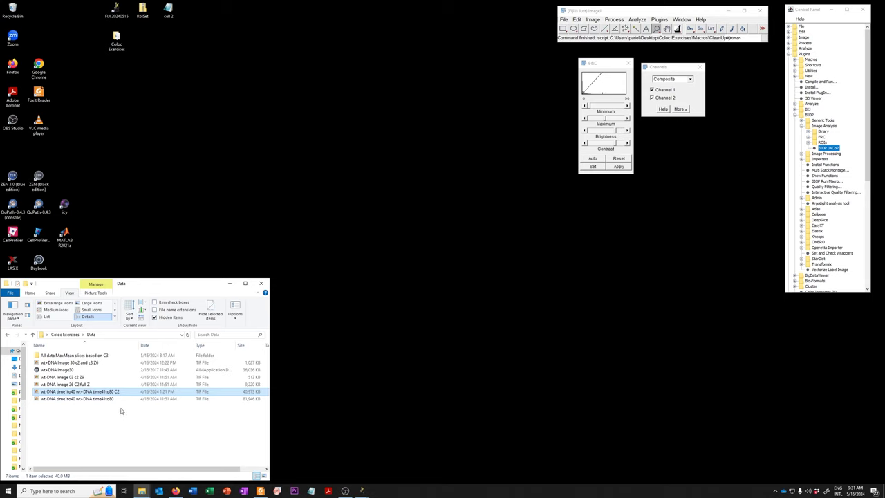
left_click_drag(111, 392, 610, 36)
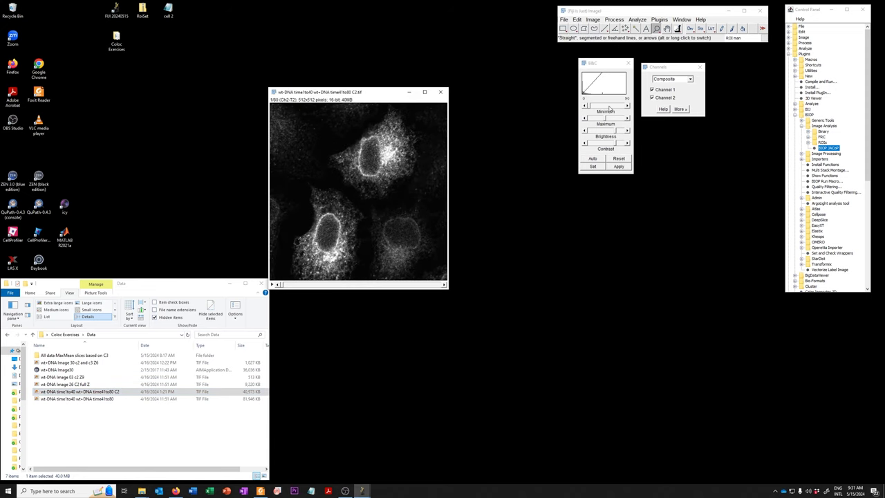
left_click_drag(355, 94, 376, 62)
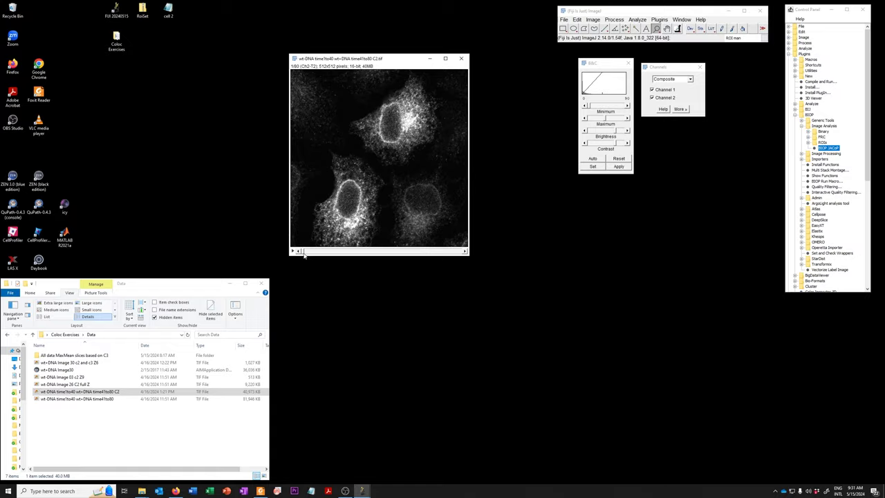
Browse the stack through time points 28, 42 and 80.
mouse_move(304, 255)
left_mouse_down()
mouse_move(464, 272)
mouse_move(316, 267)
mouse_move(293, 257)
left_mouse_up()
left_click_drag(302, 253, 381, 250)
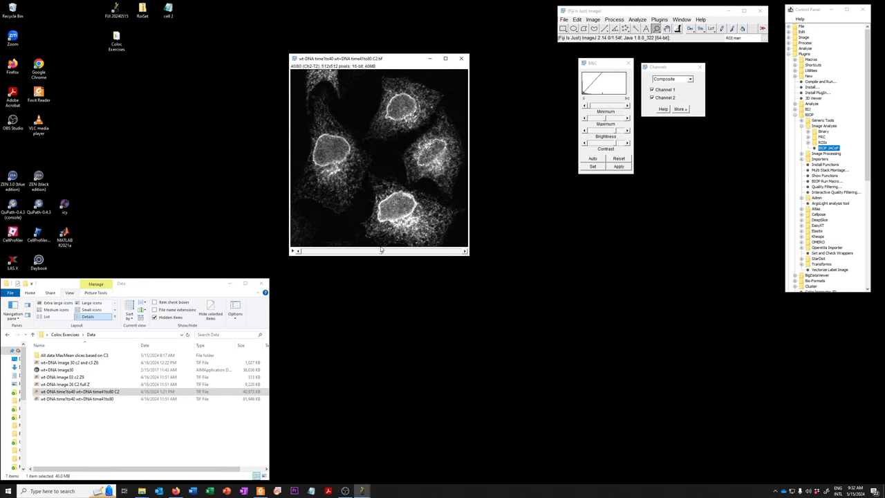
left_click_drag(381, 250, 299, 252)
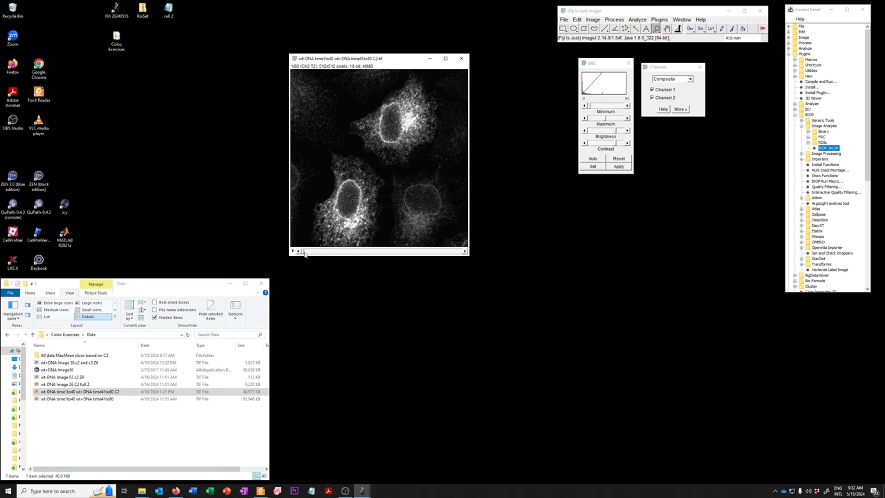
mouse_move(305, 253)
left_mouse_down()
mouse_move(459, 259)
mouse_move(293, 262)
left_mouse_up()
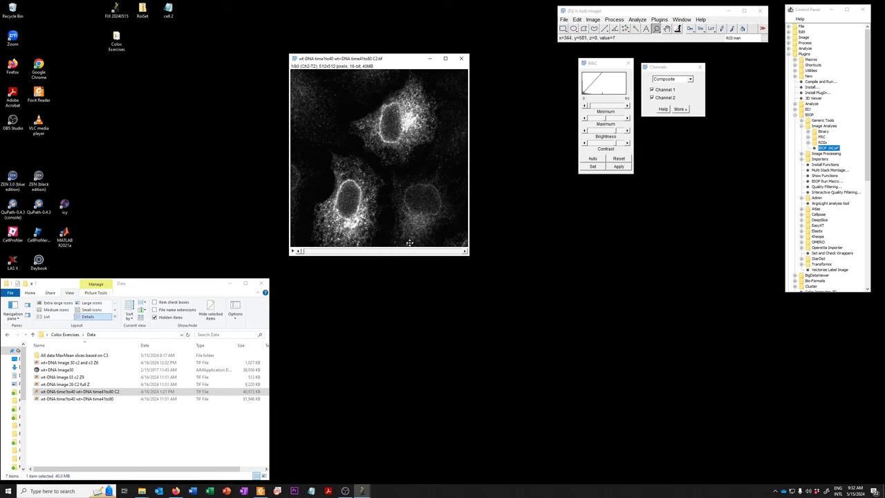
left_click_drag(360, 58, 236, 41)
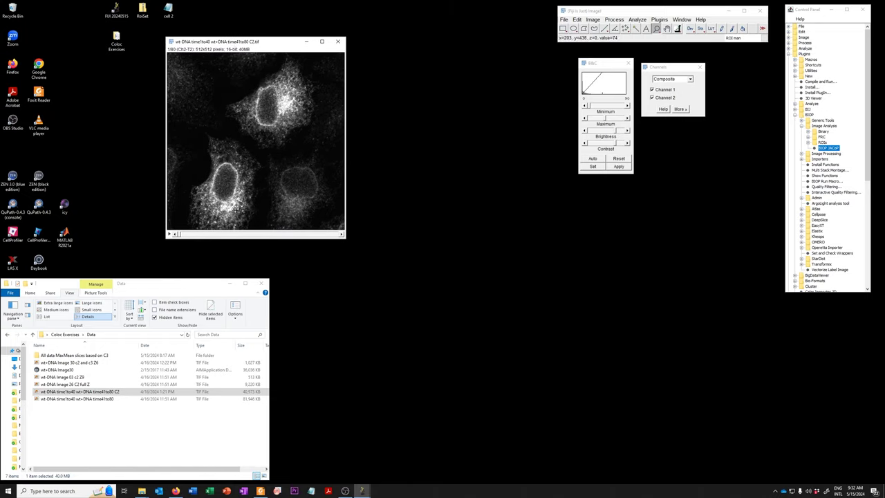
mouse_move(179, 236)
left_mouse_down()
mouse_move(338, 249)
mouse_move(178, 239)
left_mouse_up()
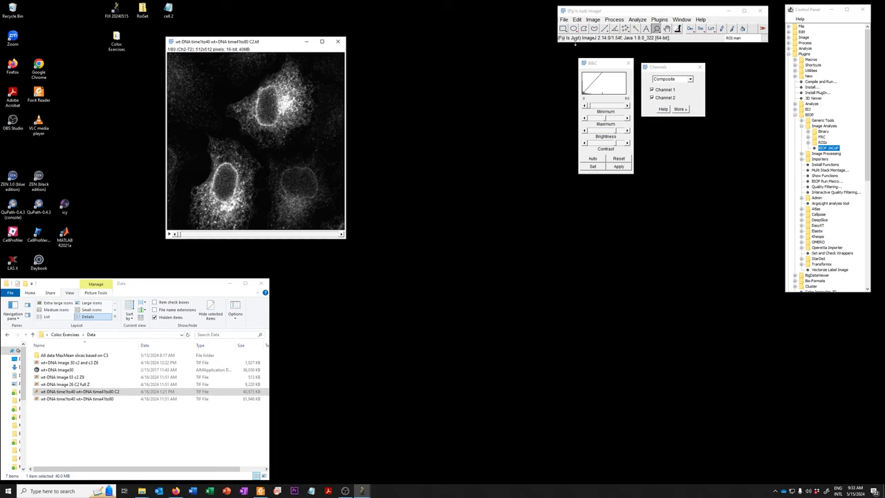
Make a 10x8 montage of the C2 stack with scale factor 1.
left_click(594, 20)
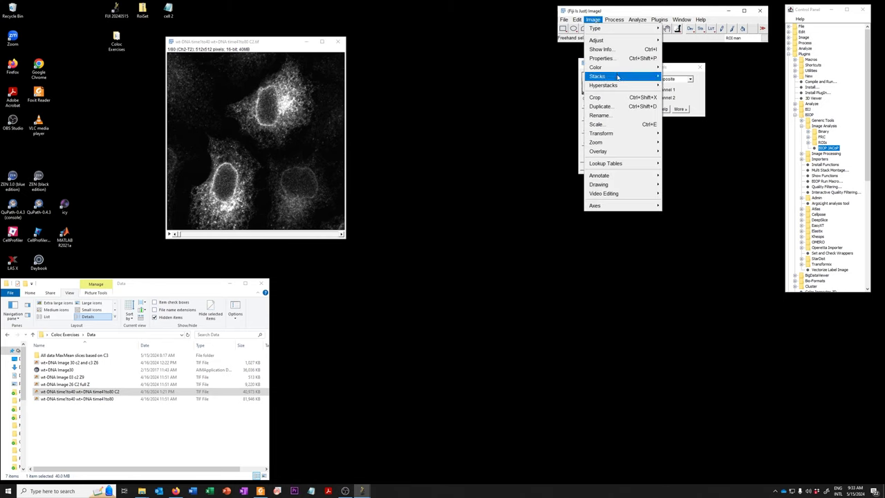
mouse_move(617, 76)
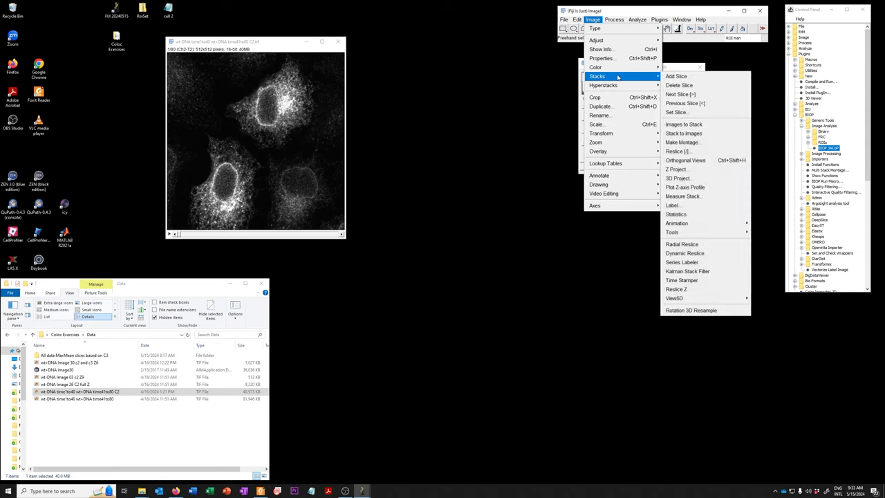
left_click(681, 142)
left_click(461, 127)
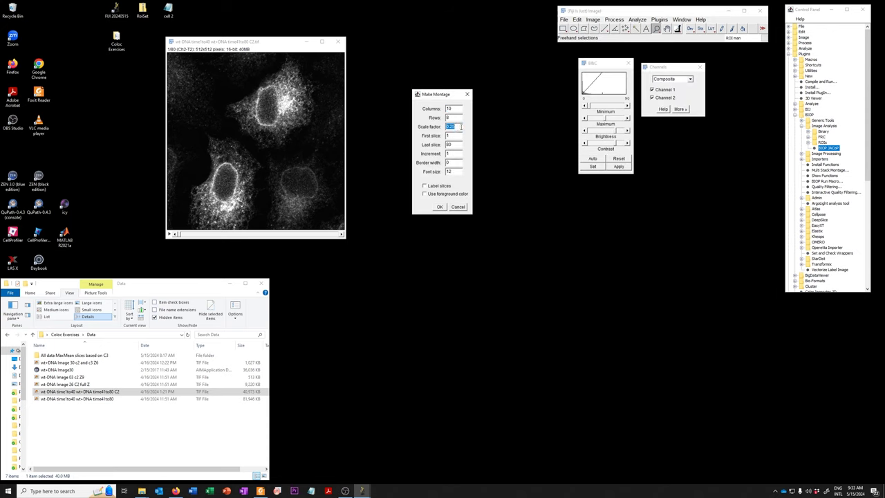
type("1")
left_click(441, 208)
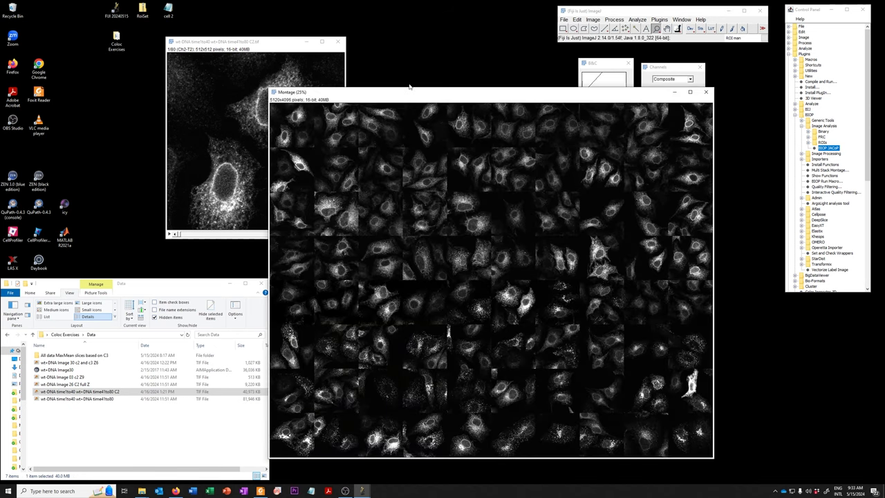
Zoom into the montage's top-left tiles to inspect individual cells, then zoom back out.
left_click_drag(261, 42, 175, 61)
left_click_drag(376, 96, 374, 64)
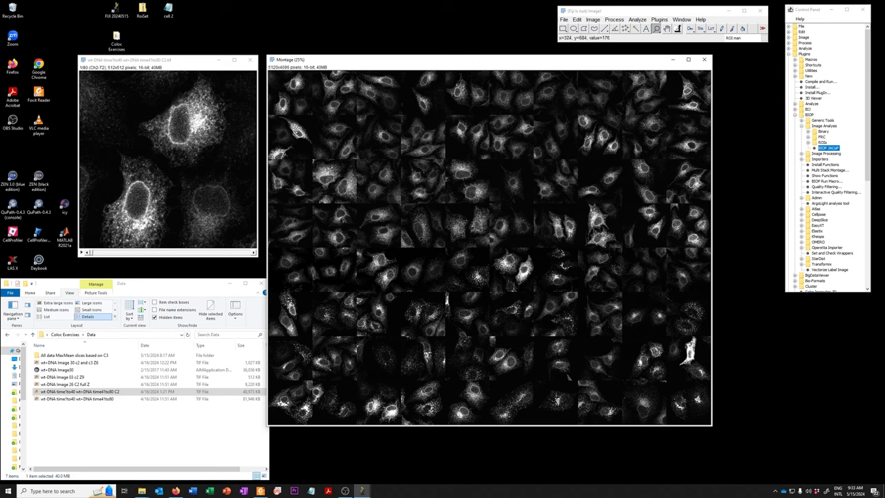
left_click(304, 109)
left_click(313, 122)
left_click(315, 124)
left_click(322, 130)
left_click(332, 138)
left_click(345, 152)
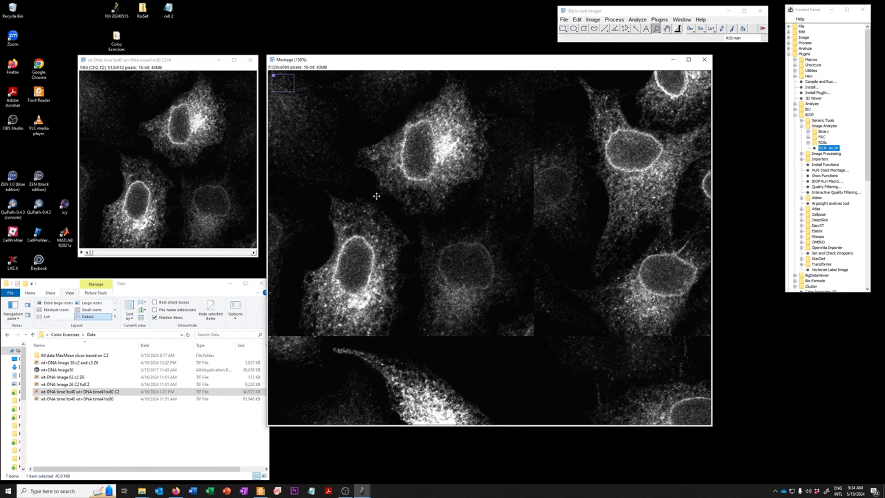
key("minus")
key("minus")
key("minus")
key("minus")
key("minus")
key("minus")
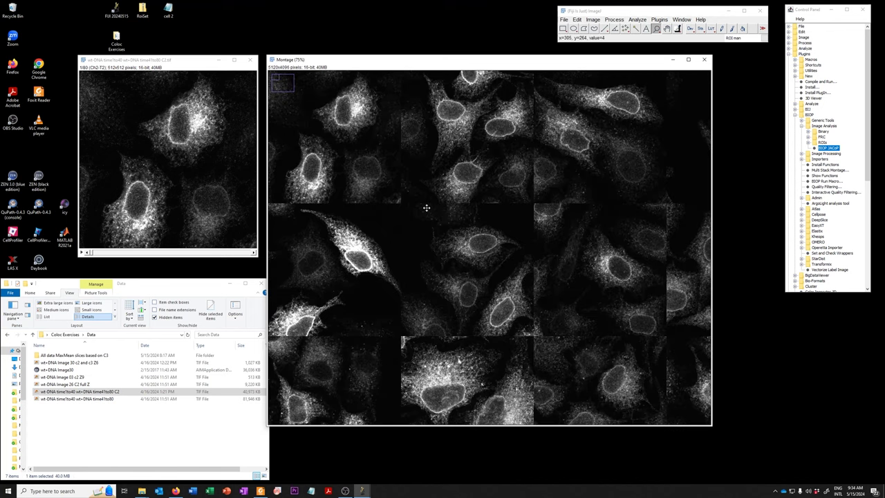
key("ctrl+shift+c")
key("ctrl+shift+z")
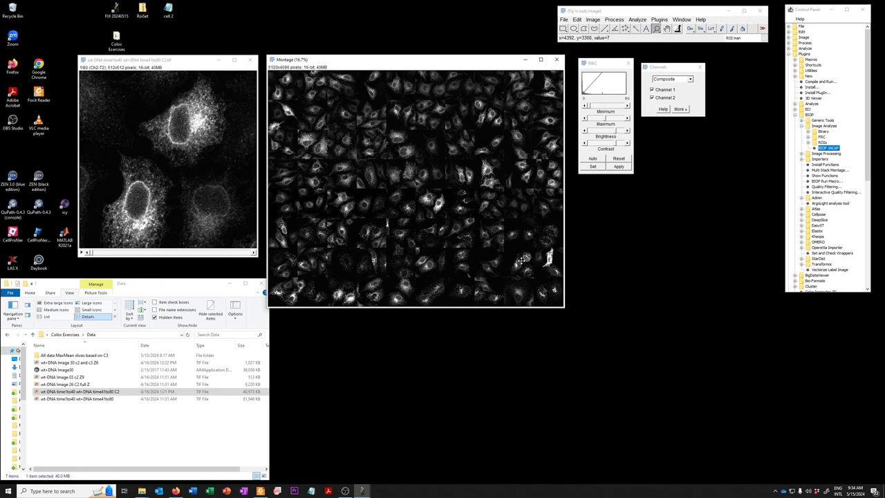
Move the montage window to the upper left and enlarge its view to 25%.
left_click_drag(164, 63, 112, 20)
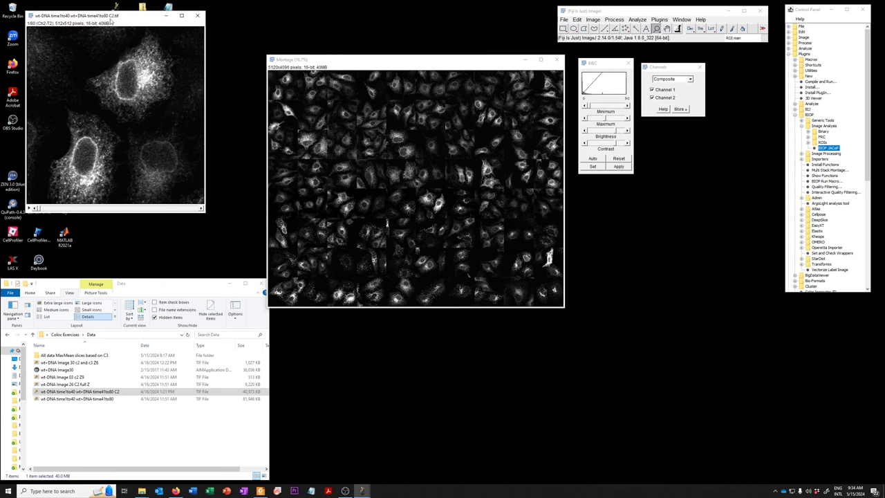
left_click_drag(320, 61, 69, 12)
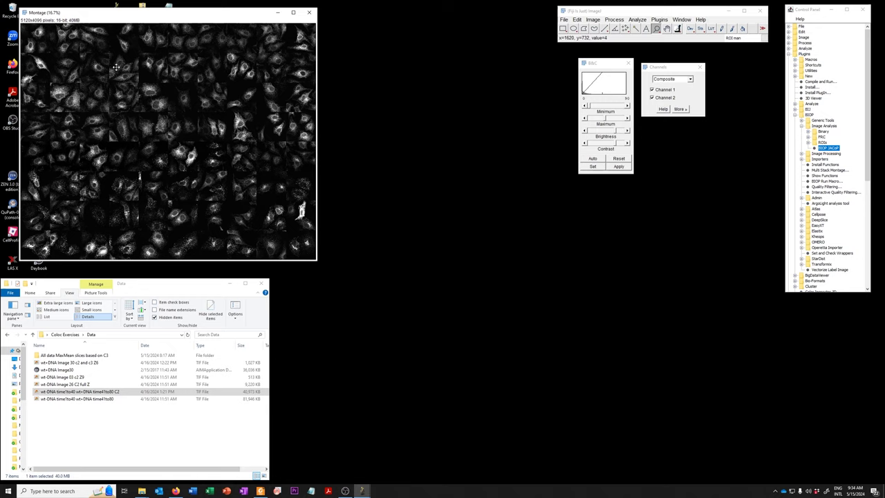
key("plus")
scroll(147, 53, "down", 1)
scroll(148, 53, "up", 1)
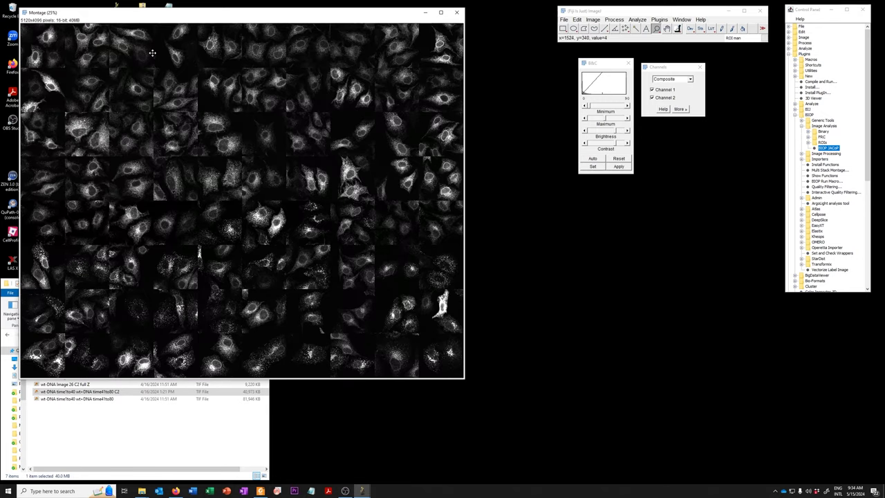
left_click_drag(195, 18, 182, 14)
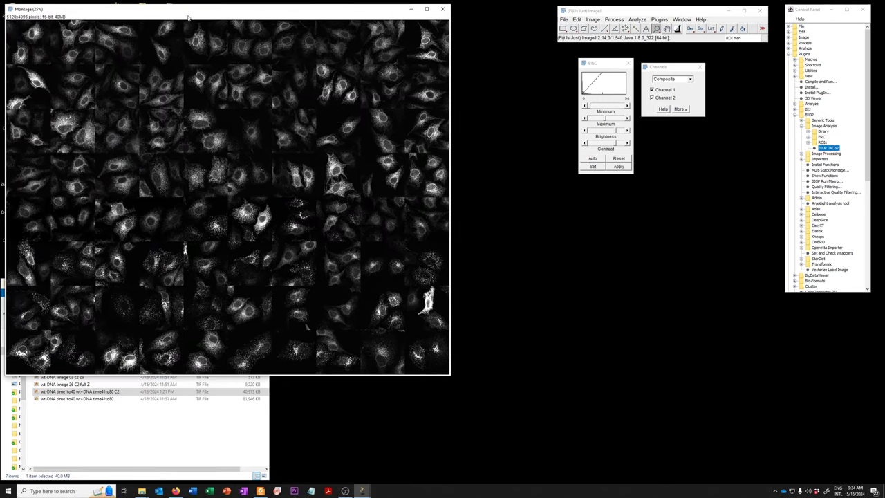
Preview the Otsu red threshold on the montage and tune the lower limit to 41.
left_click(592, 20)
mouse_move(603, 40)
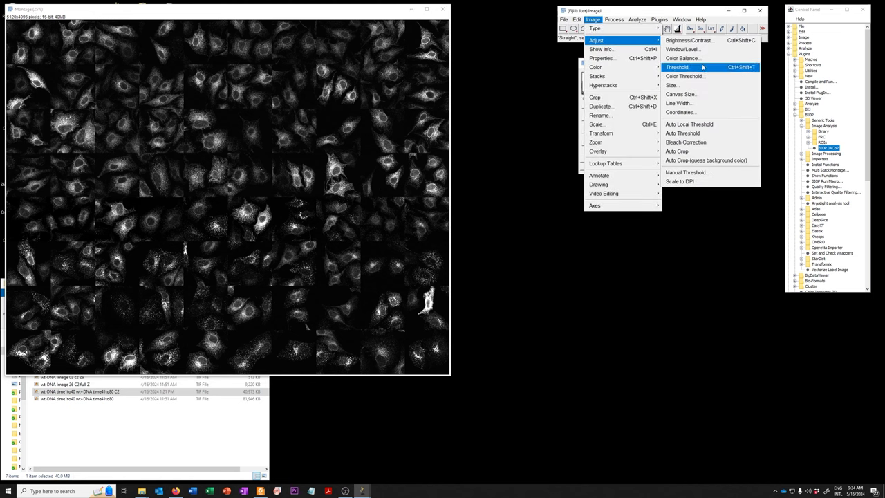
left_click(679, 67)
left_click_drag(595, 188, 520, 130)
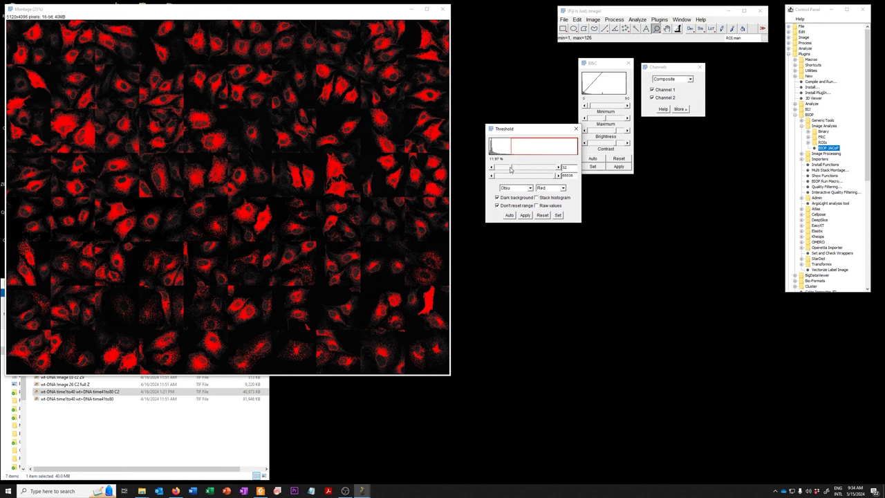
left_click_drag(511, 170, 521, 168)
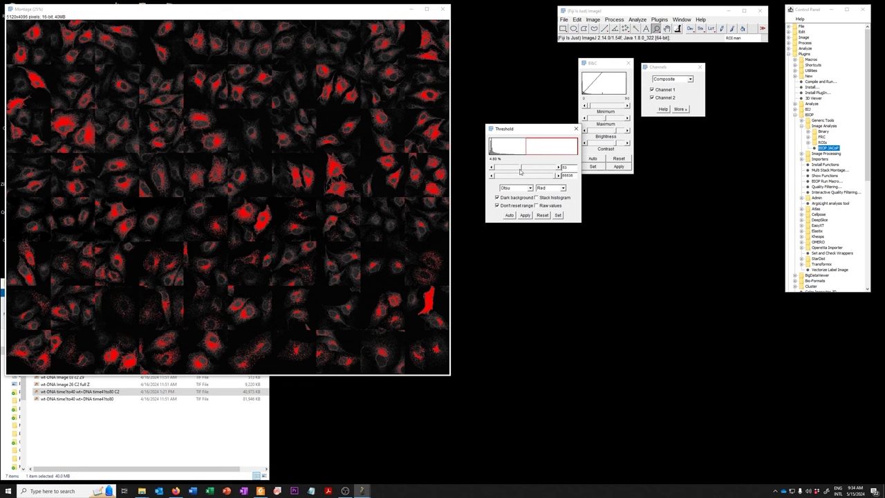
left_click_drag(520, 171, 515, 170)
Try the Huang threshold method, then switch back to Otsu.
left_click(530, 189)
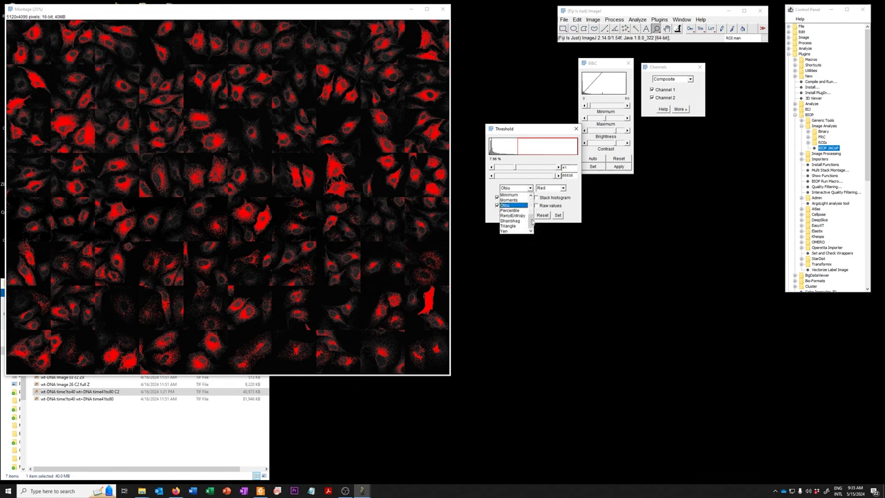
left_click_drag(532, 222, 533, 206)
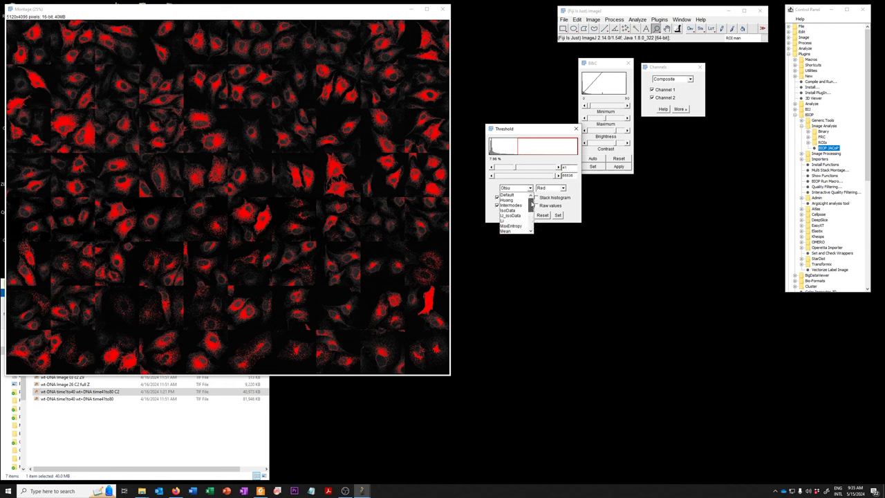
left_click(523, 202)
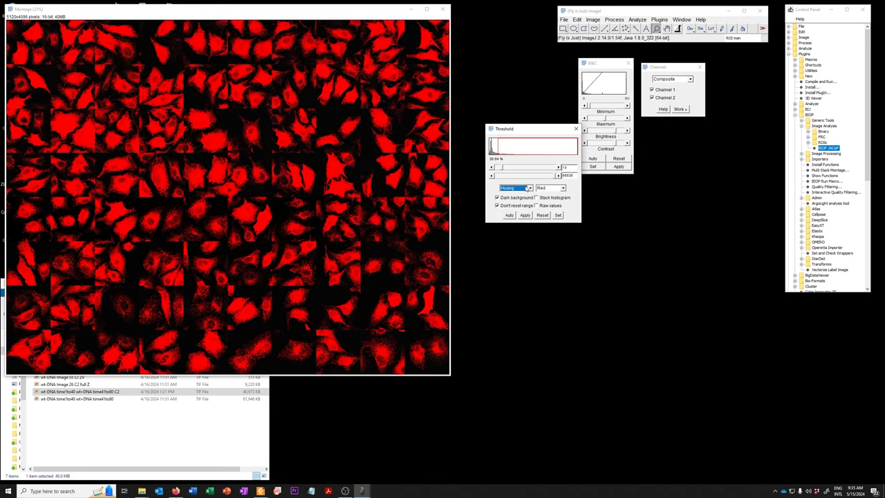
left_click(530, 188)
scroll(518, 218, "down", 2)
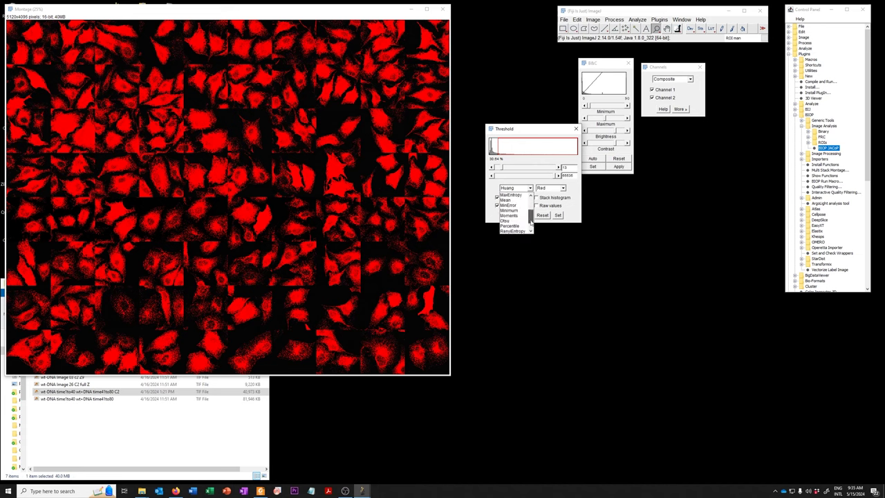
left_click(513, 215)
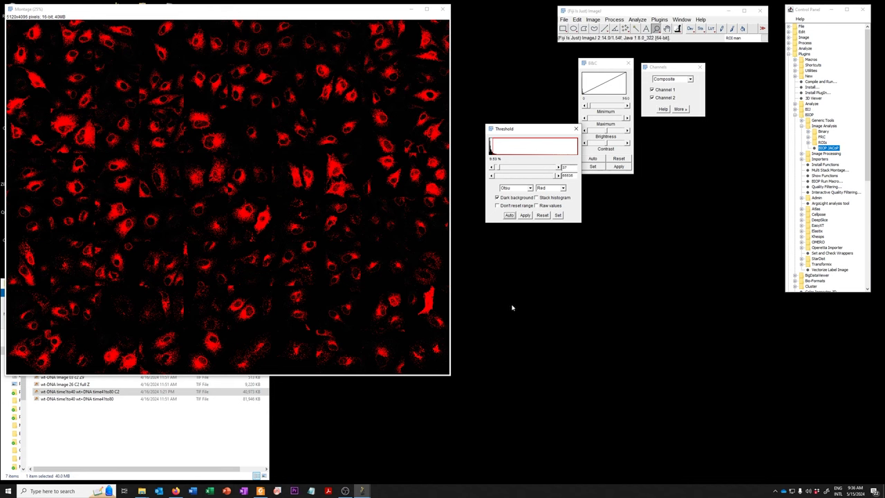
Reset the montage threshold, auto-adjust its contrast, and zoom it out to half size.
left_click(542, 215)
left_click_drag(191, 15, 197, 43)
left_click(593, 158)
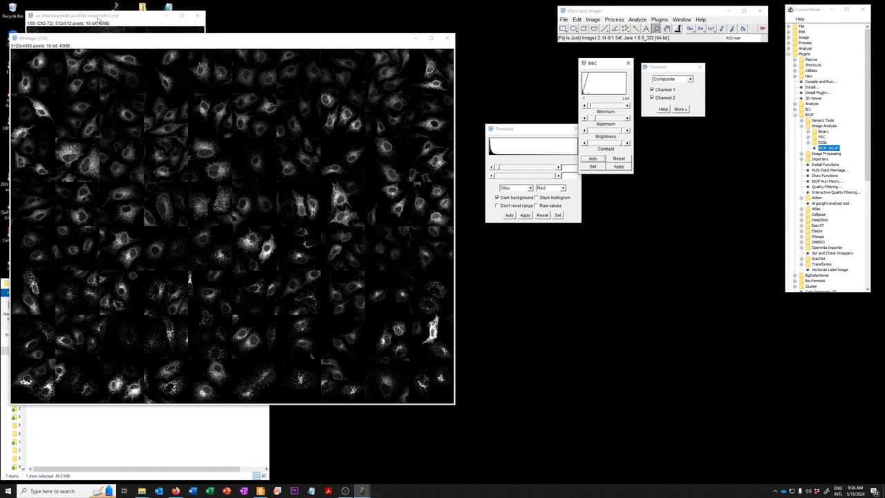
left_click_drag(99, 21, 265, 39)
left_click(353, 43)
key("minus")
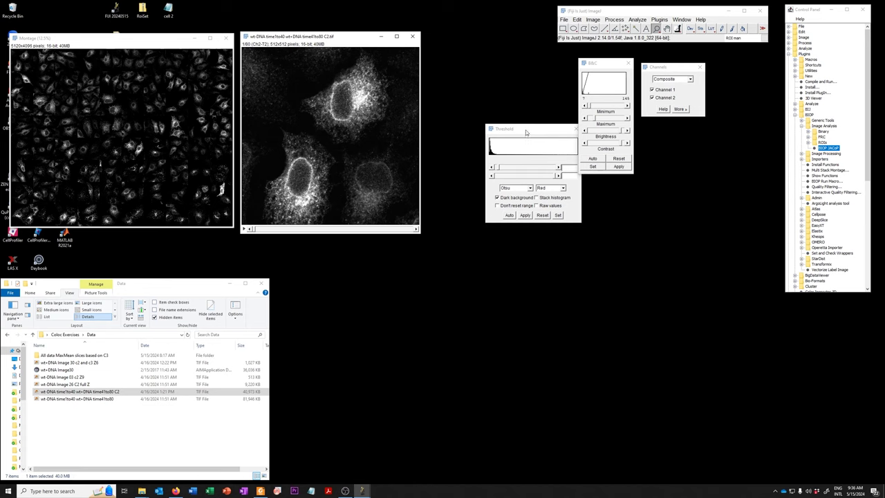
Apply the Otsu Auto threshold on C2 slices 1, 24, 47 and 60.
left_click_drag(526, 132, 510, 68)
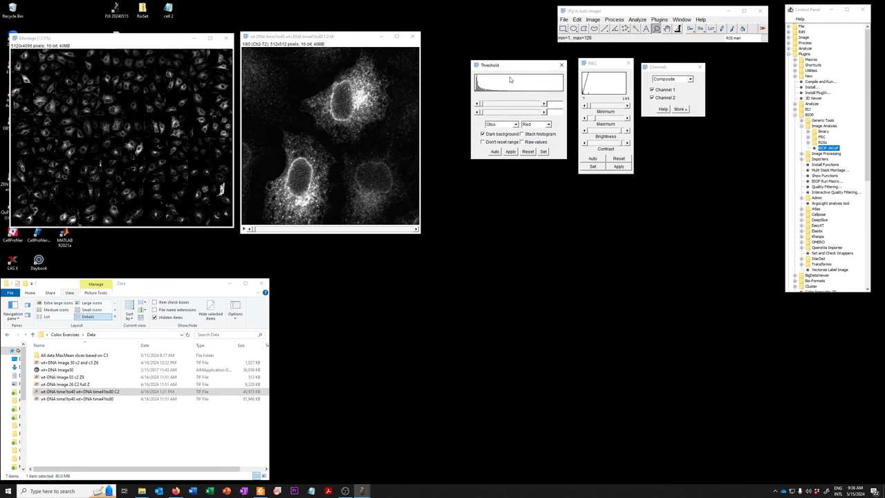
left_click(497, 152)
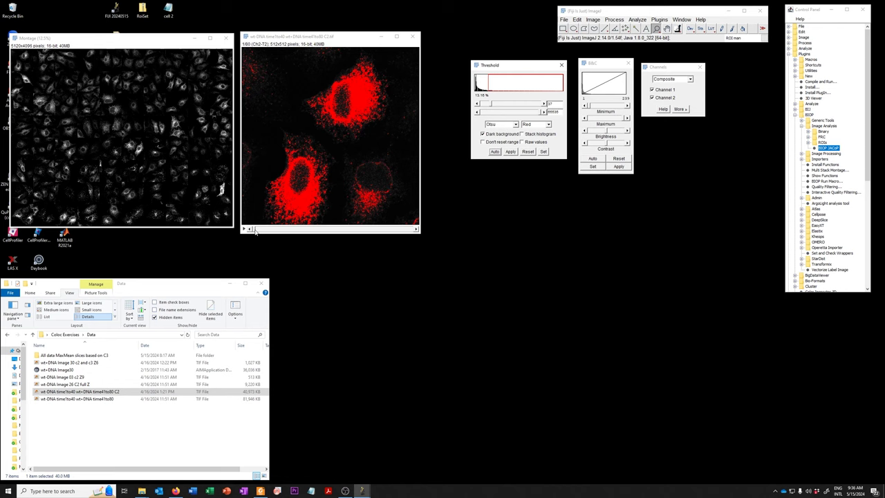
left_click_drag(254, 233, 302, 231)
left_click(496, 152)
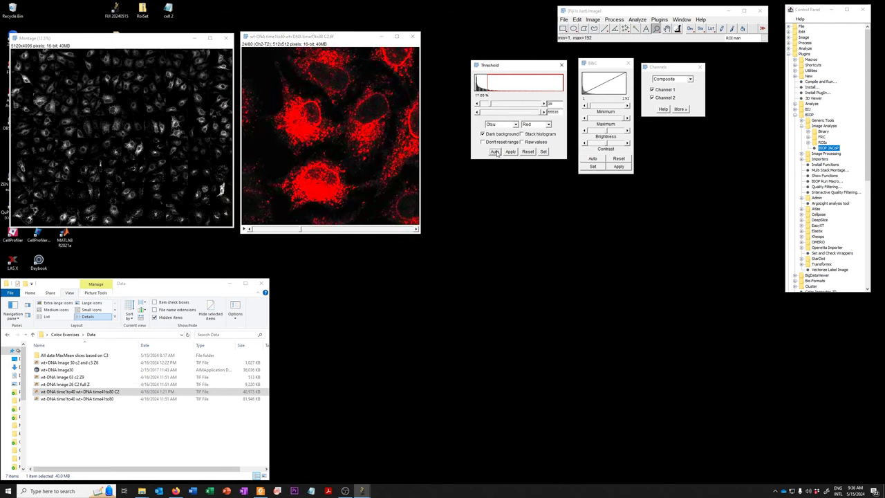
key("Right")
key("Right")
key("Right")
key("Right")
key("Right")
key("Right")
key("Right")
key("Right")
key("Right")
key("Right")
key("Right")
key("Right")
key("Right")
key("Right")
key("Right")
key("Right")
key("Right")
key("Right")
key("Right")
key("Right")
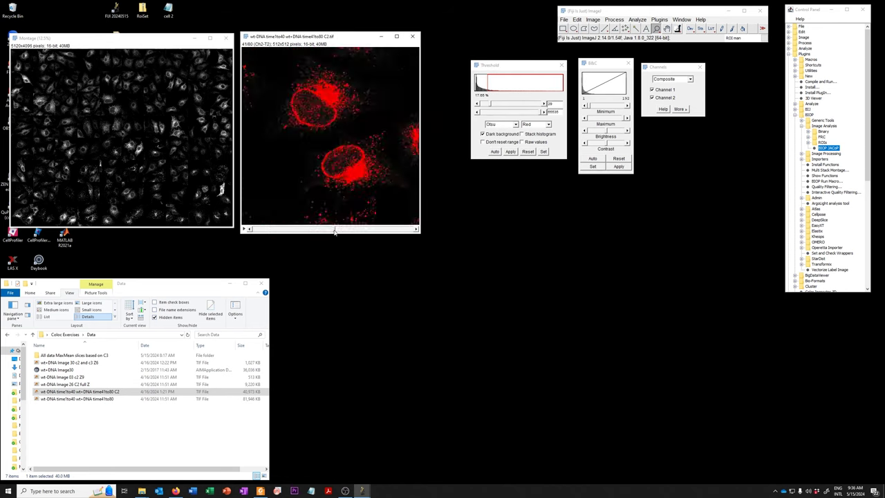
left_click(495, 151)
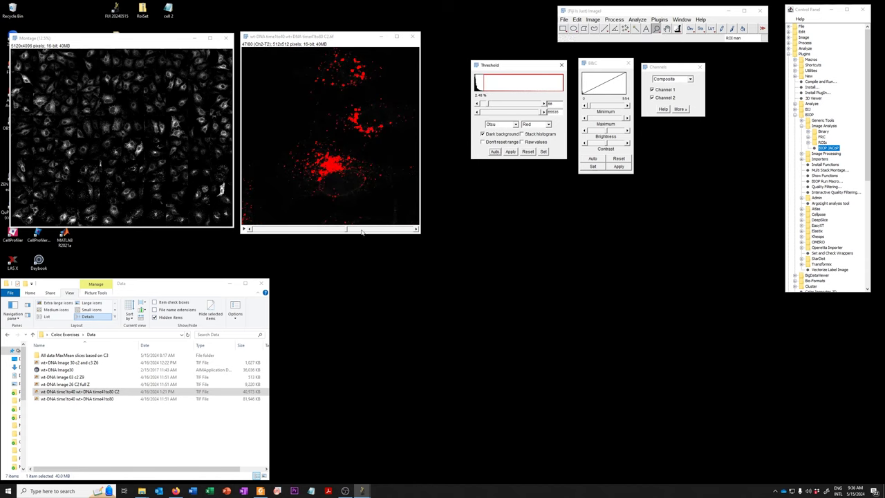
left_click_drag(347, 232, 374, 231)
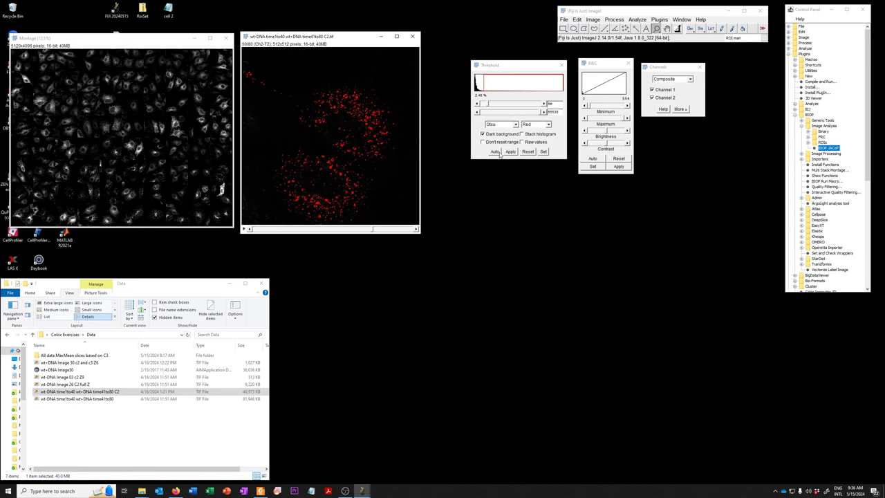
left_click(495, 151)
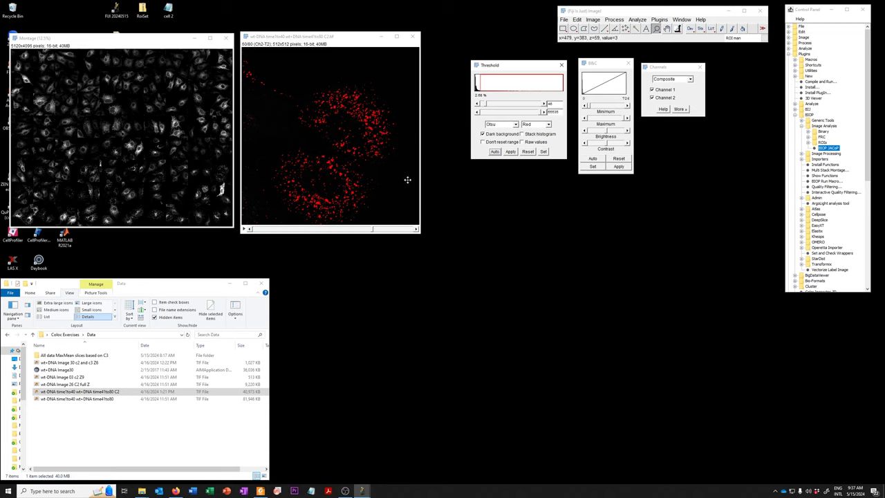
left_click_drag(407, 179, 464, 205)
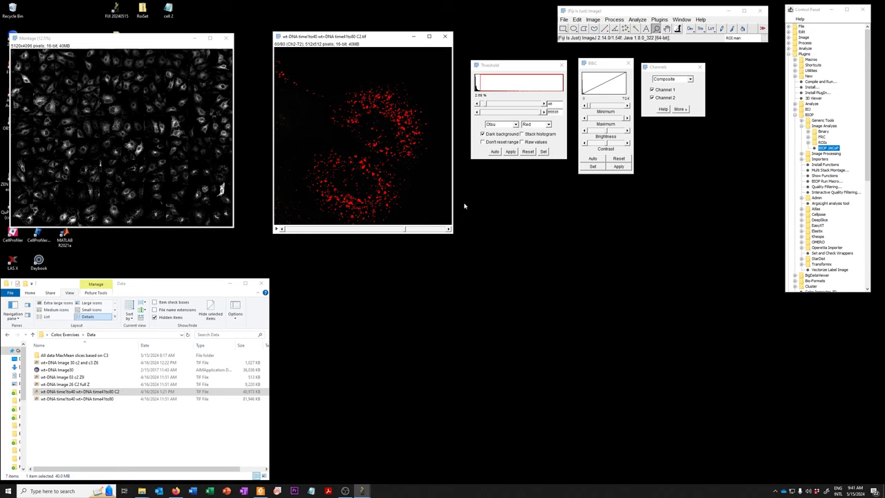
Enable Stack histogram, recompute Otsu on slice 26, toggle the option, and move to slice 42.
left_click(523, 135)
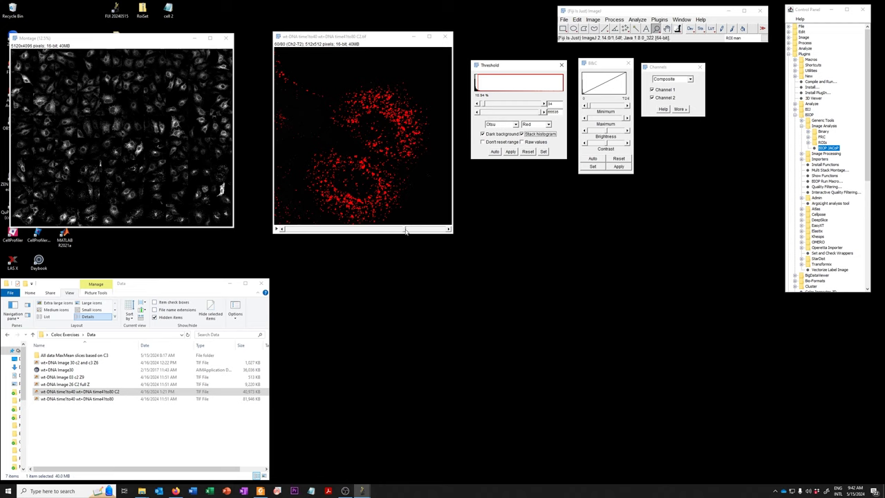
left_click_drag(404, 231, 337, 231)
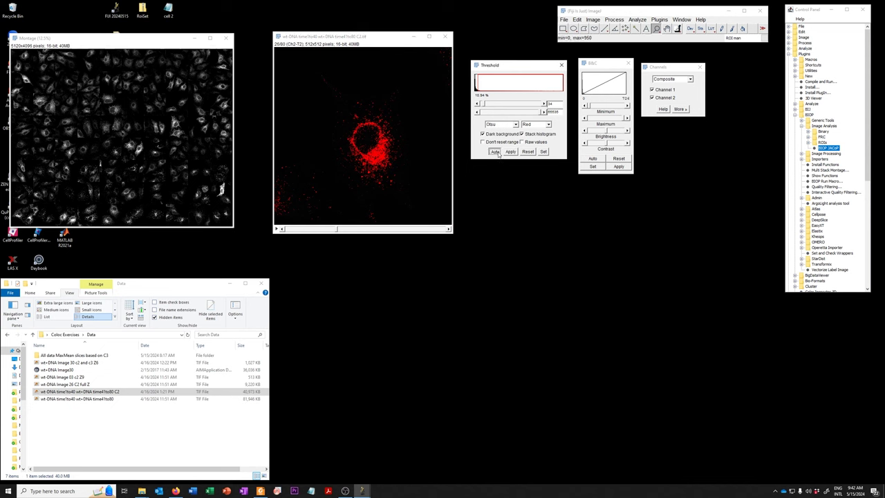
left_click(495, 151)
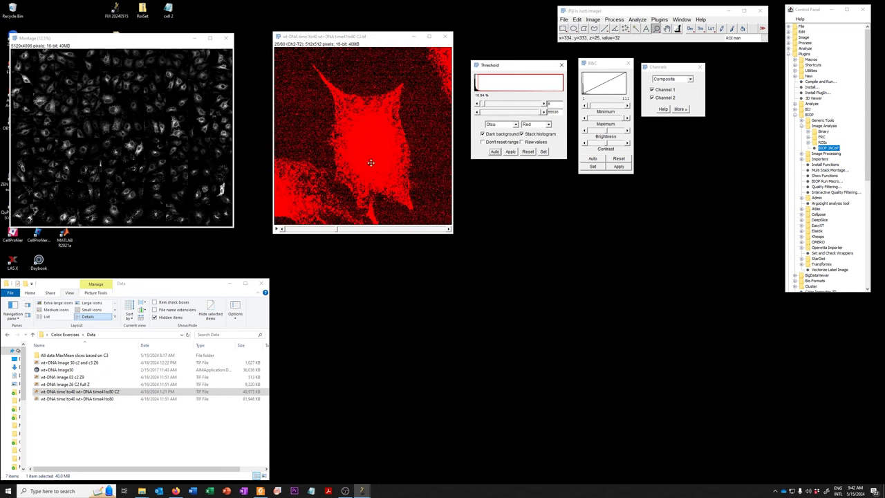
left_click(531, 135)
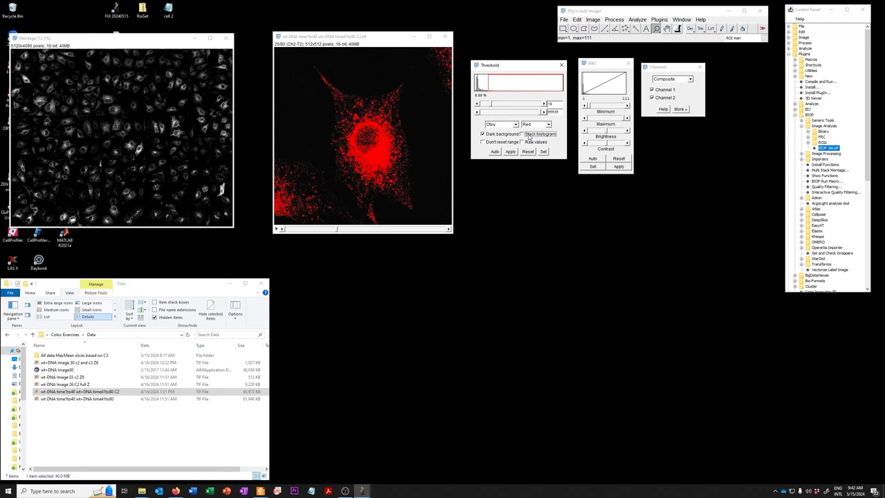
left_click(529, 136)
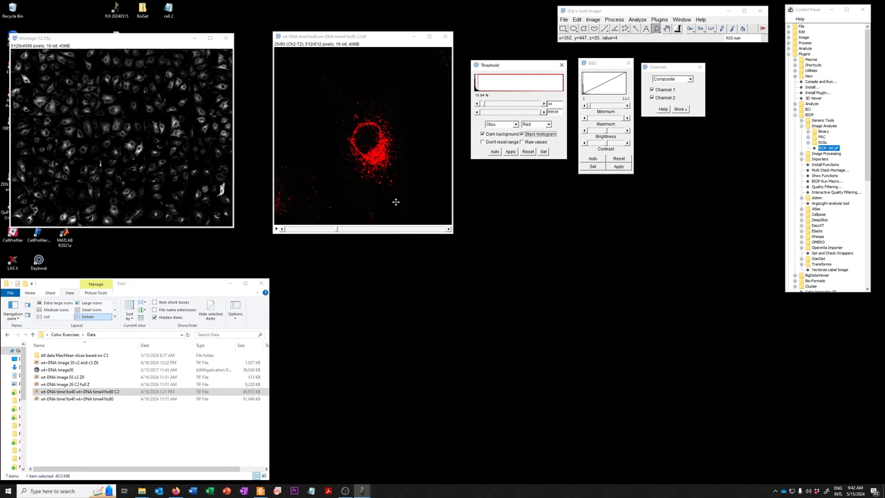
left_click_drag(339, 229, 391, 231)
Recompute the Otsu threshold on slices 53 and 42, then re-enable Stack histogram.
left_click(543, 136)
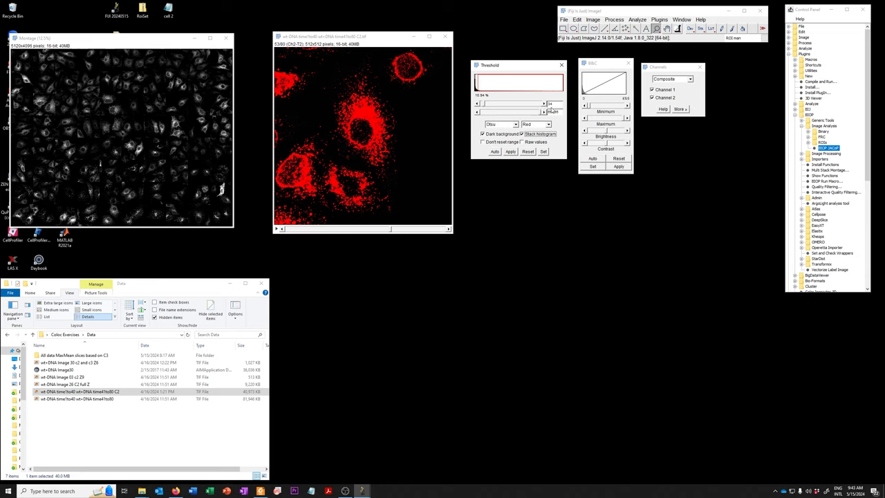
left_click(495, 152)
left_click_drag(391, 229, 370, 230)
left_click(496, 152)
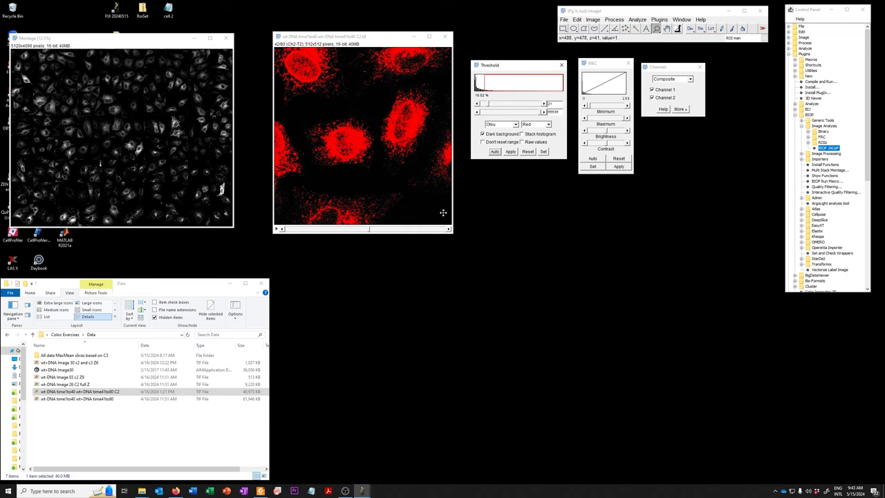
left_click(522, 134)
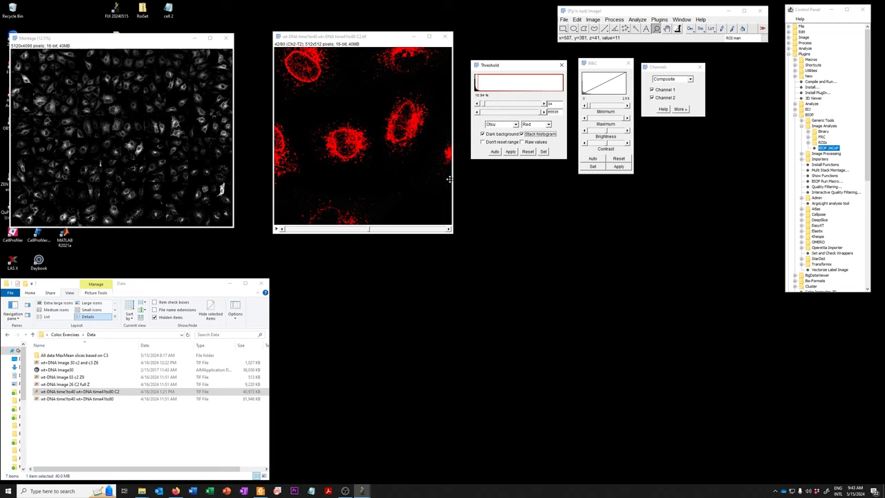
Reset the threshold preview, auto-contrast C2, and duplicate the full stack as C2-1.
left_click(528, 152)
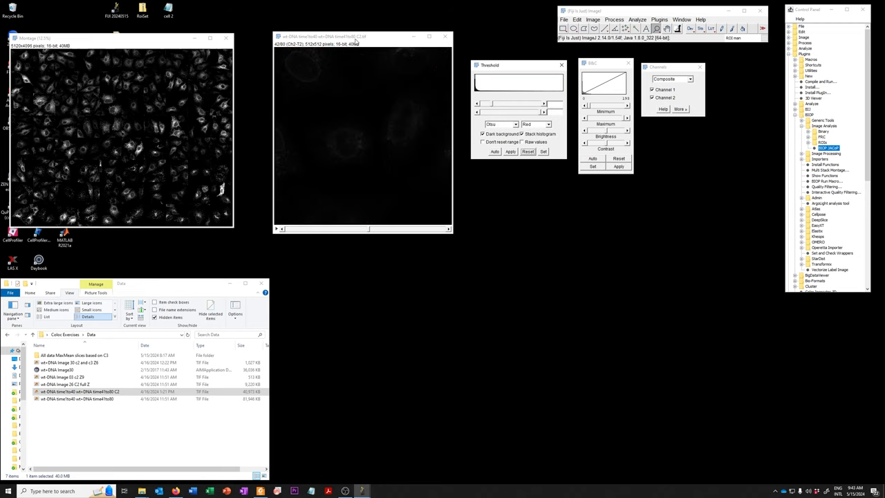
mouse_move(356, 41)
left_mouse_down()
mouse_move(343, 40)
mouse_move(358, 36)
left_mouse_up()
left_click(593, 159)
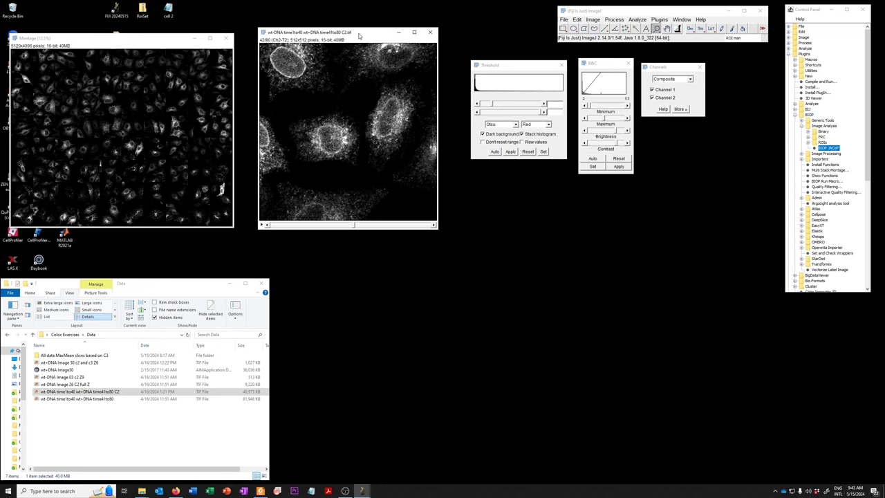
key("ctrl+shift+d")
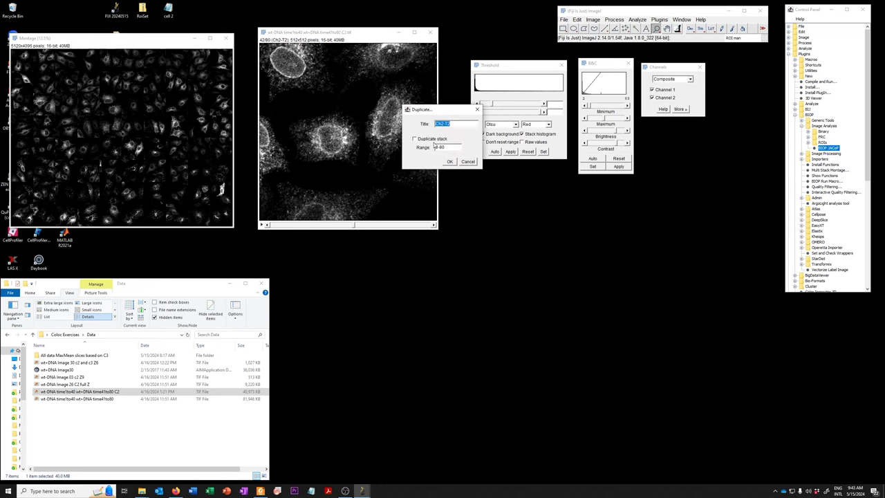
left_click(416, 139)
left_click(449, 162)
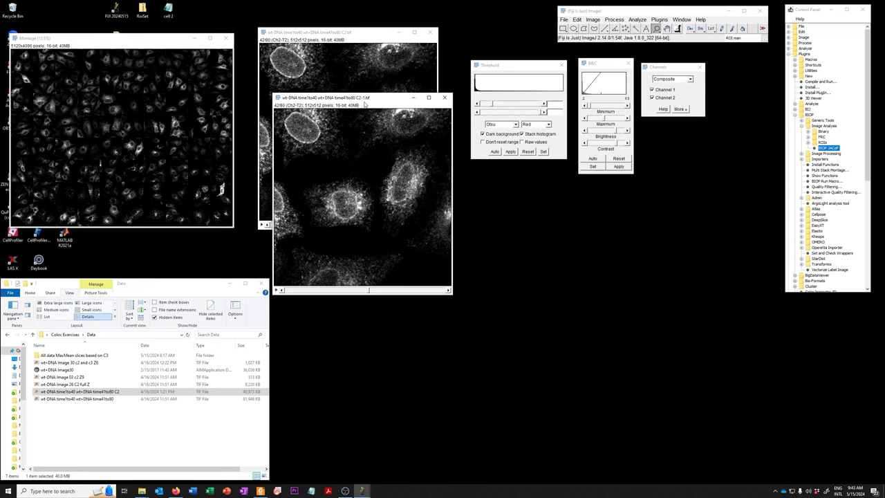
left_click_drag(367, 98, 362, 75)
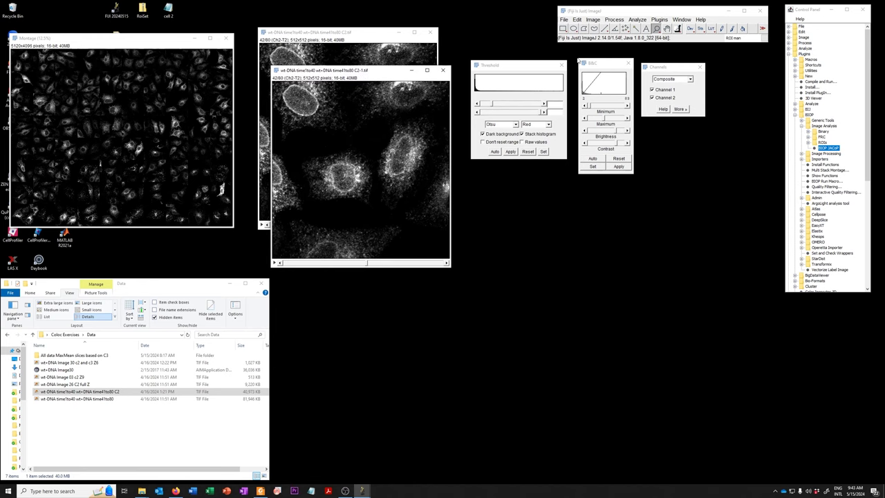
left_click(561, 65)
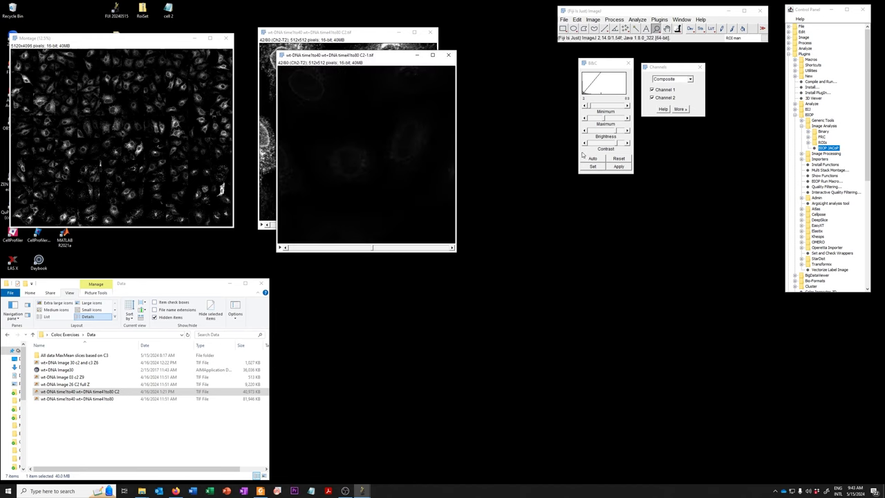
Run Auto Threshold with Otsu on every slice, logging each slice's threshold value.
left_click(577, 20)
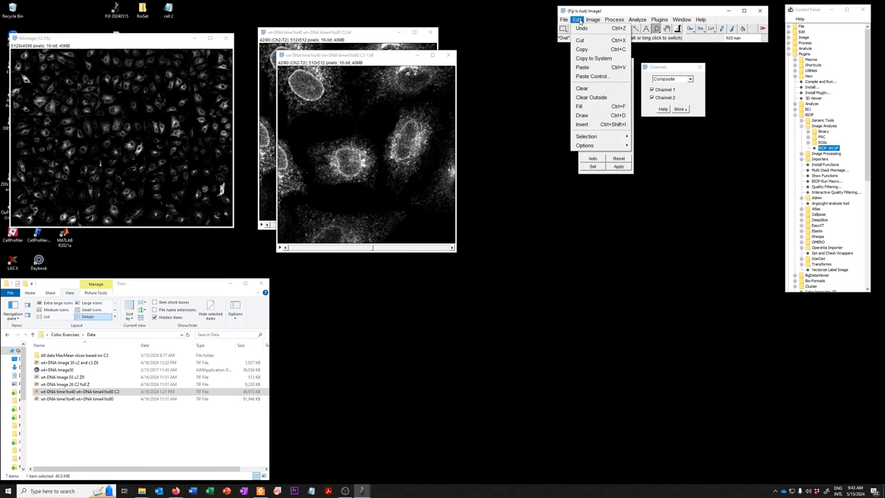
mouse_move(592, 19)
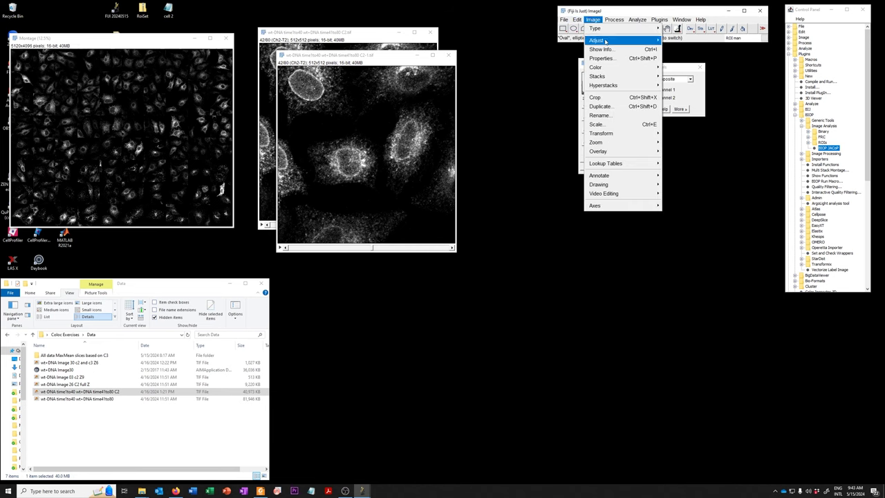
mouse_move(605, 40)
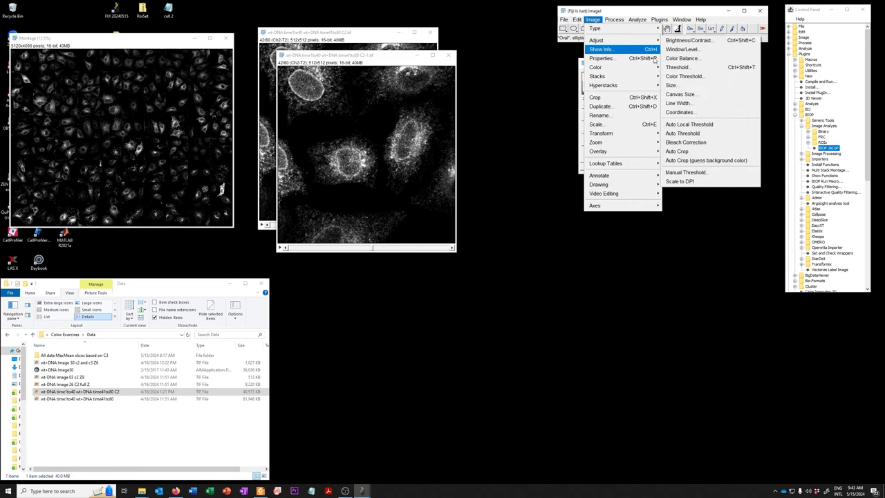
left_click(694, 133)
left_click_drag(436, 88, 521, 109)
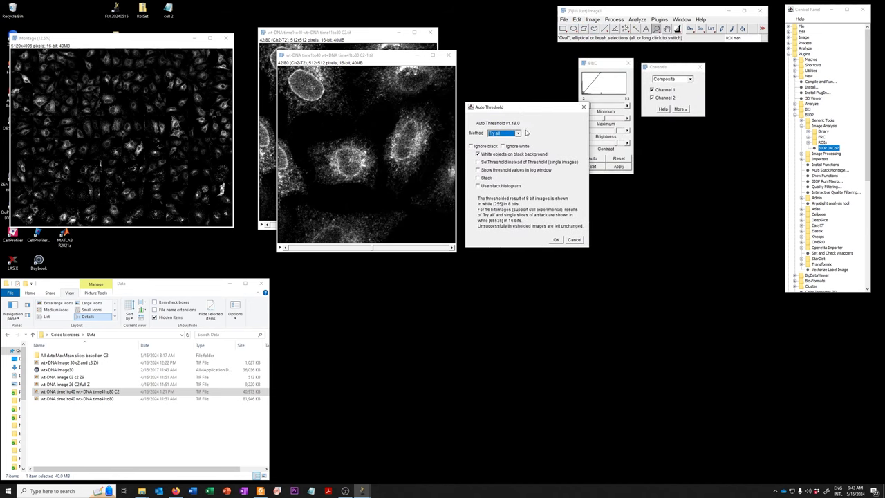
left_click(518, 133)
scroll(505, 152, "down", 4)
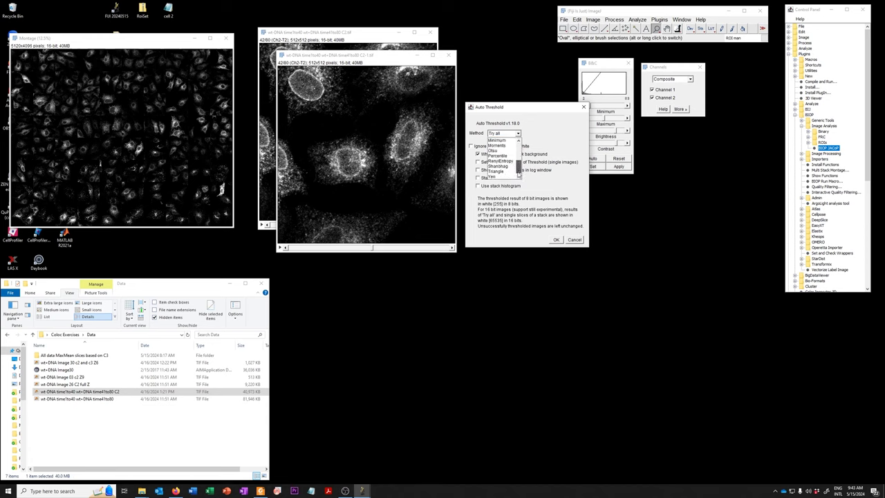
left_click(501, 151)
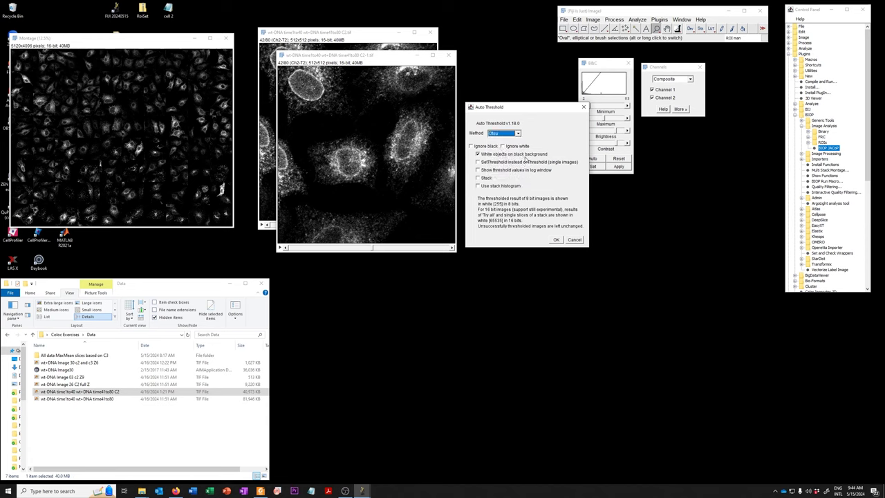
left_click(515, 174)
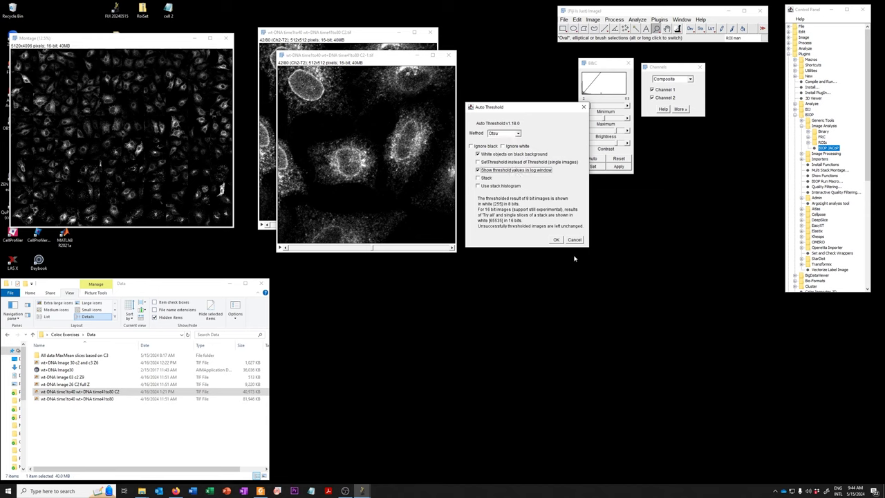
left_click(480, 178)
left_click(559, 240)
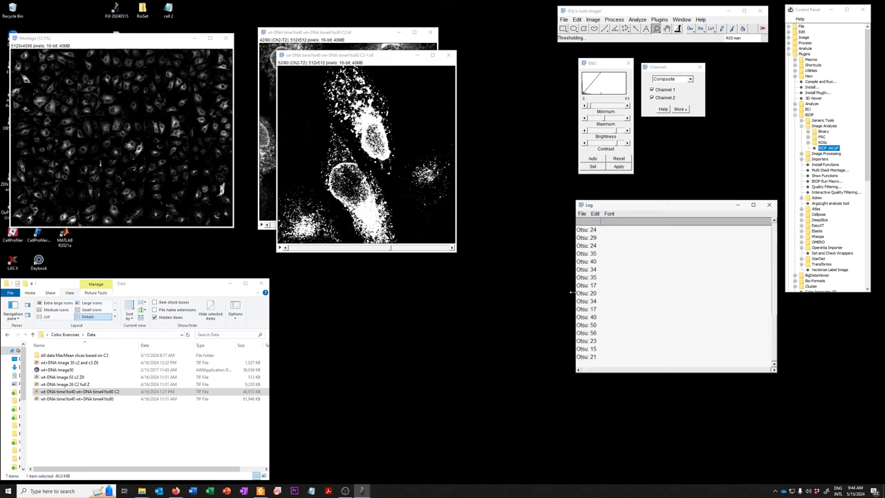
Play the mask stack below the raw stack and resize the Log to show the threshold values.
left_click_drag(318, 55, 301, 244)
key("backslash")
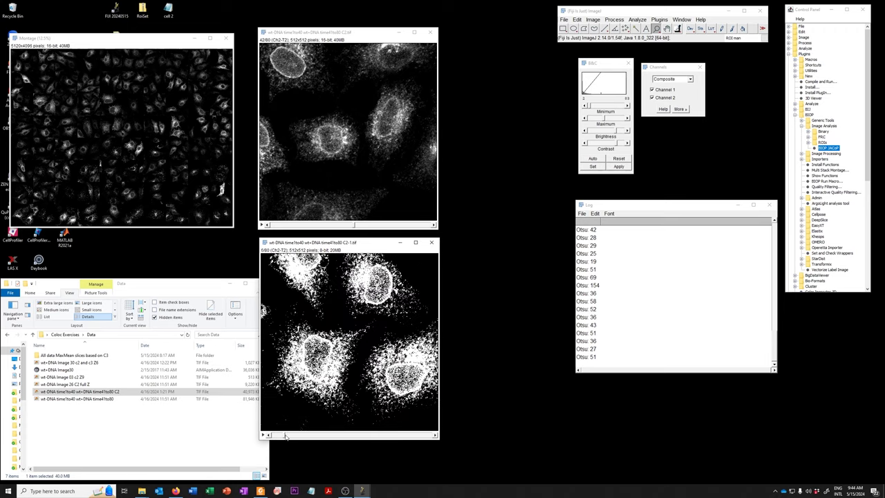
left_click_drag(650, 201, 656, 109)
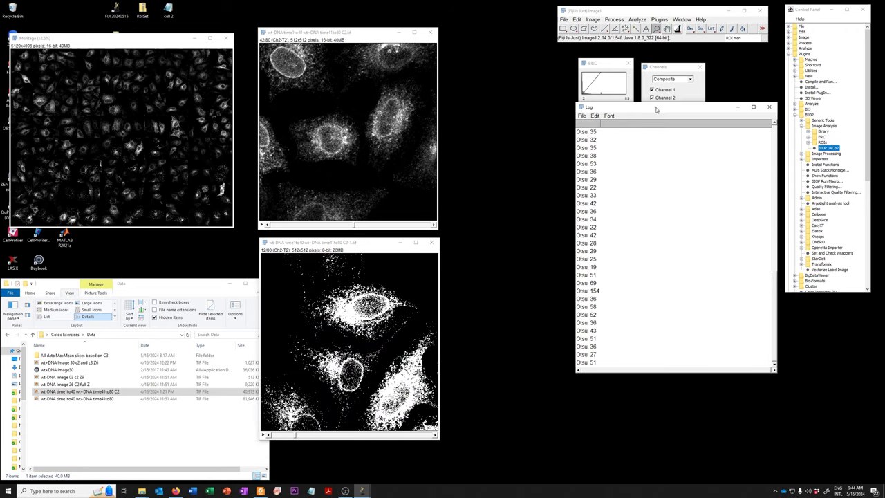
left_click_drag(660, 372, 664, 484)
scroll(650, 169, "up", 3)
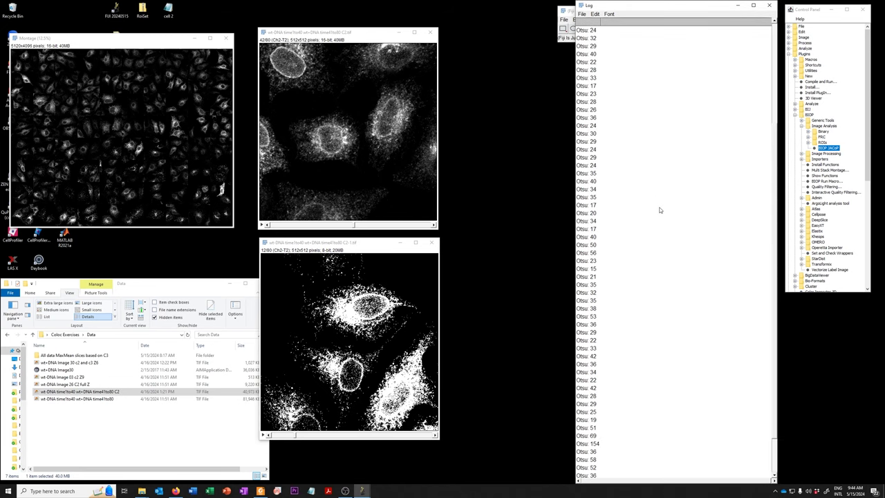
scroll(657, 232, "up", 2)
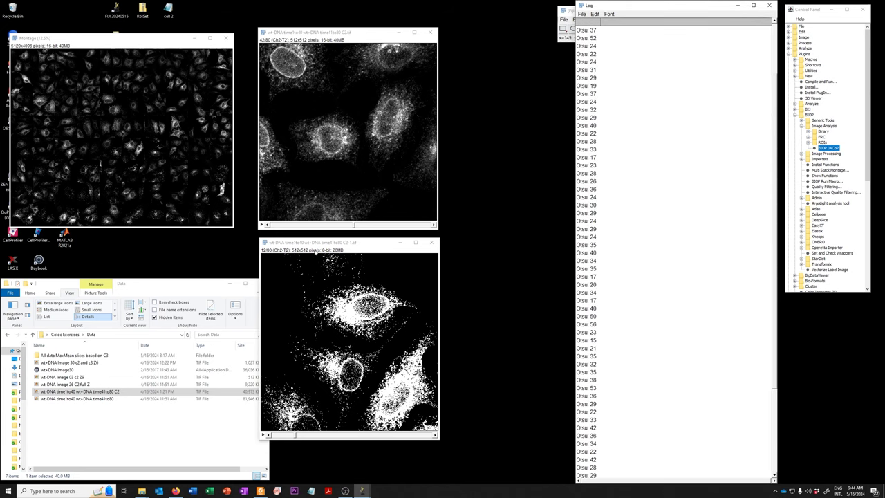
left_click_drag(296, 435, 279, 436)
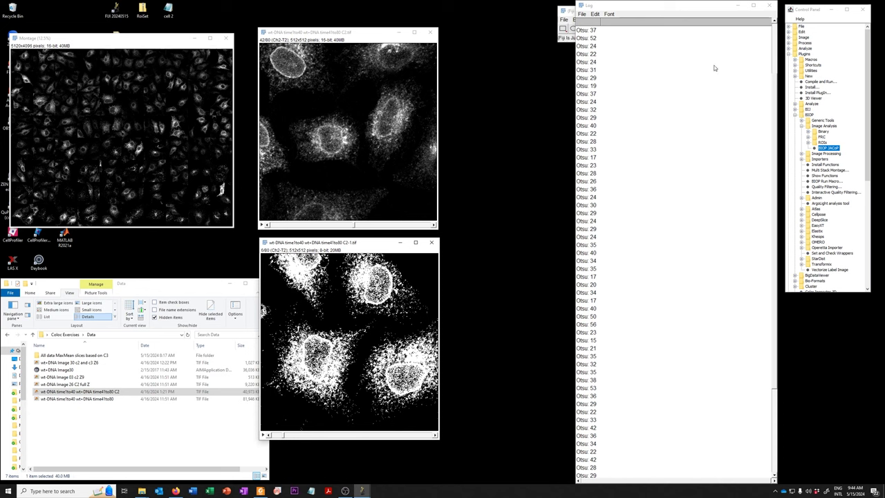
left_click_drag(671, 4, 670, 96)
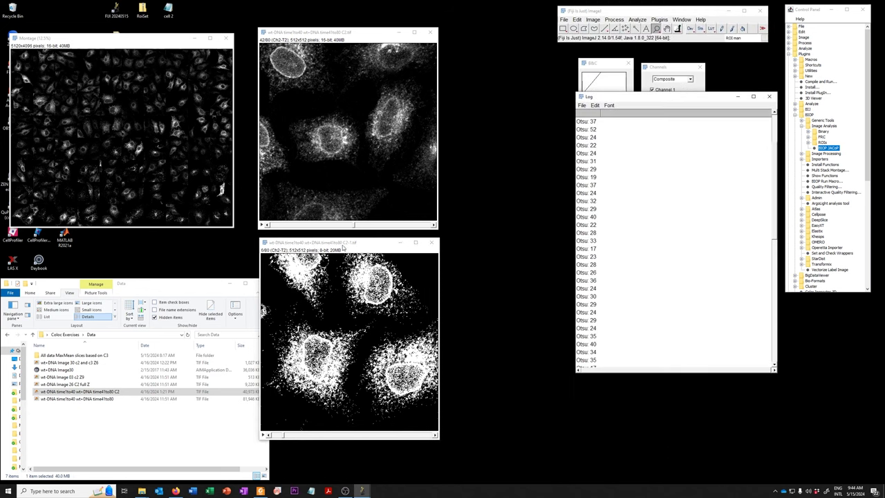
Line up the mask and raw C2 stack in a row beside the montage.
left_click_drag(339, 247, 525, 38)
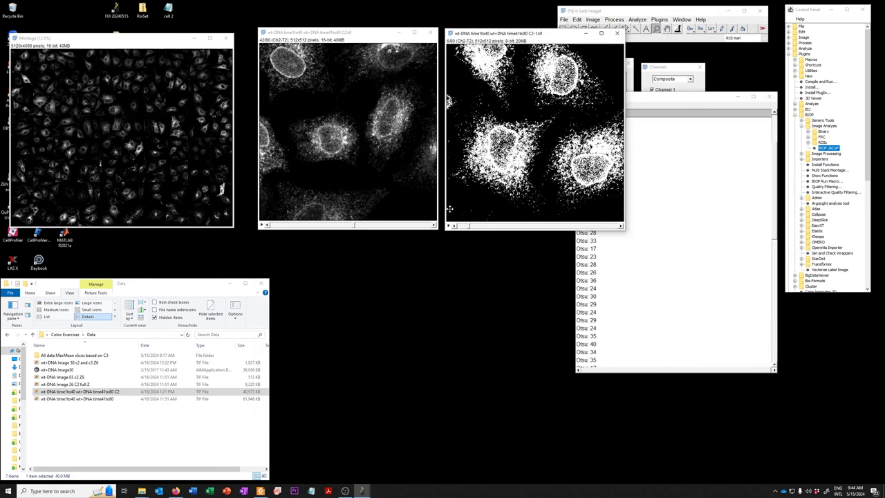
left_click_drag(342, 37, 296, 42)
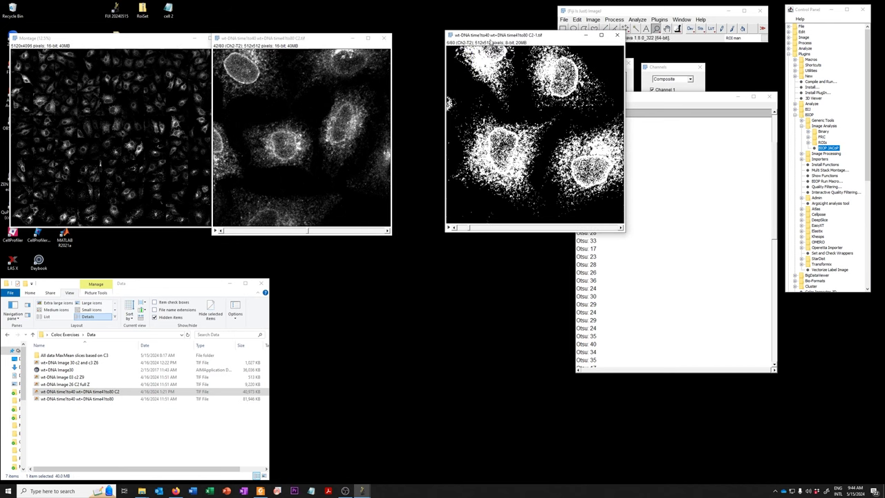
left_click_drag(437, 45, 439, 43)
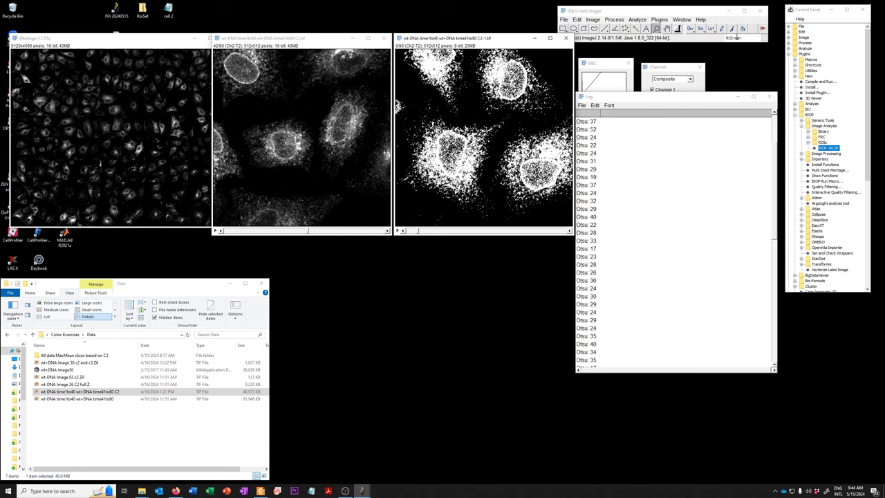
left_click(734, 39)
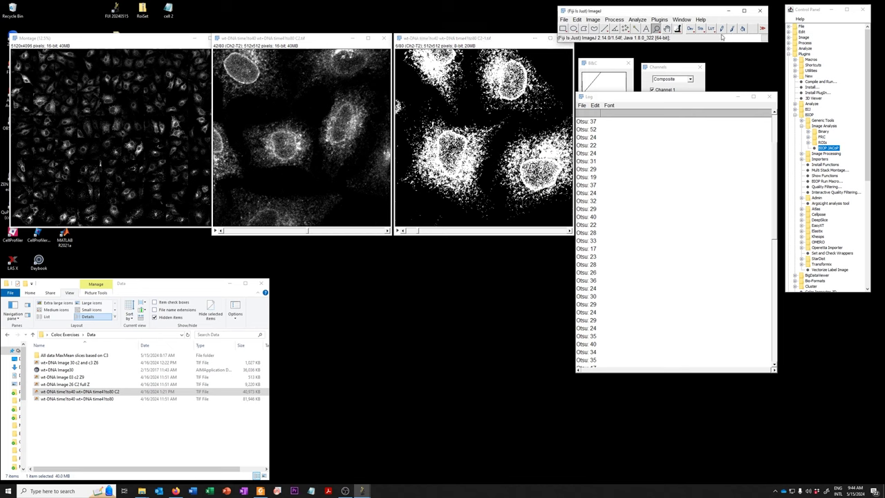
Synchronize the montage, raw C2 stack and Otsu mask windows, then step both stacks to frame 20.
left_click(721, 30)
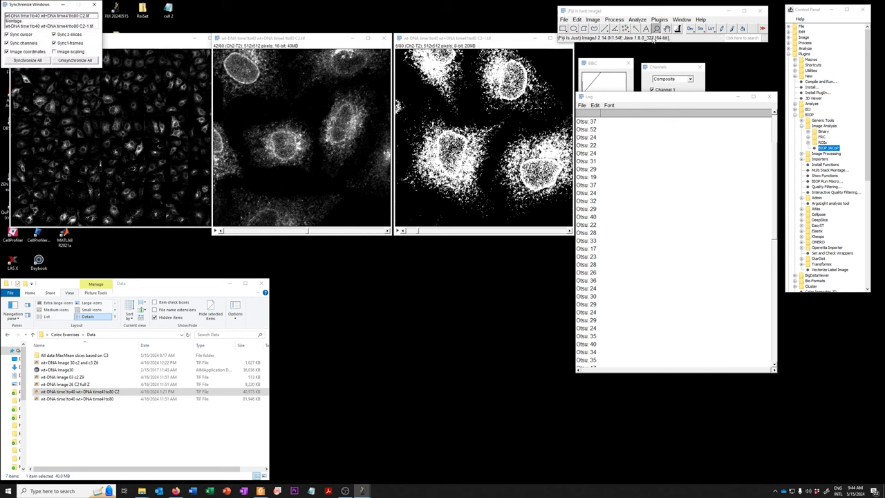
left_click(674, 22)
mouse_move(638, 19)
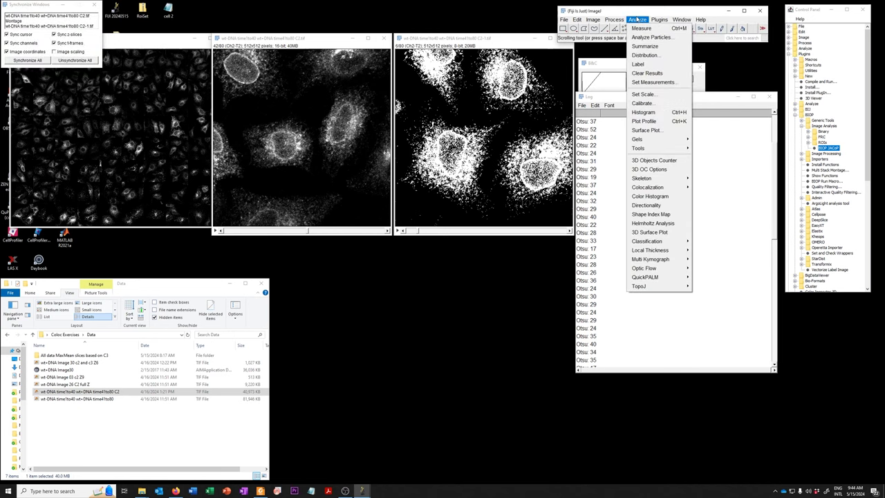
mouse_move(664, 148)
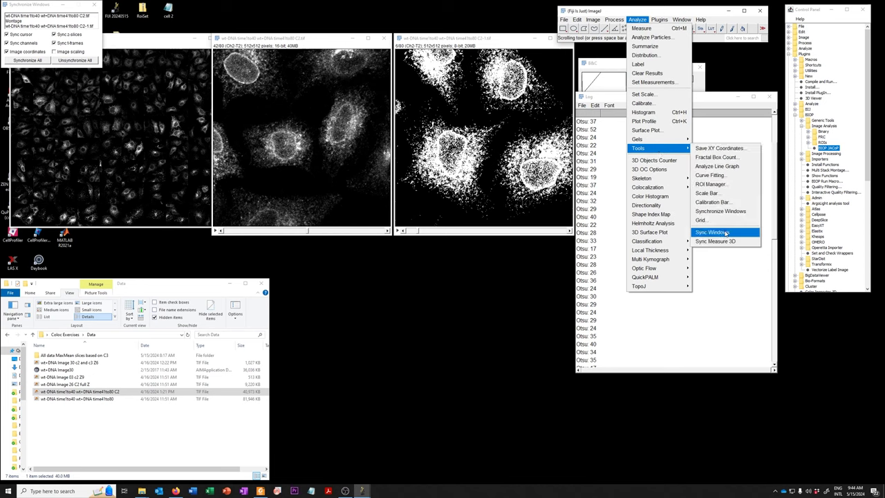
left_click(41, 15)
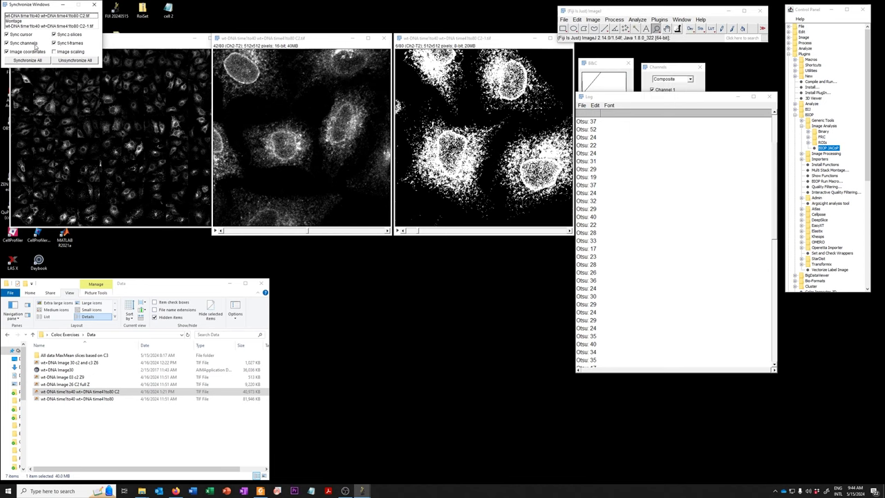
left_click(42, 26, "shift")
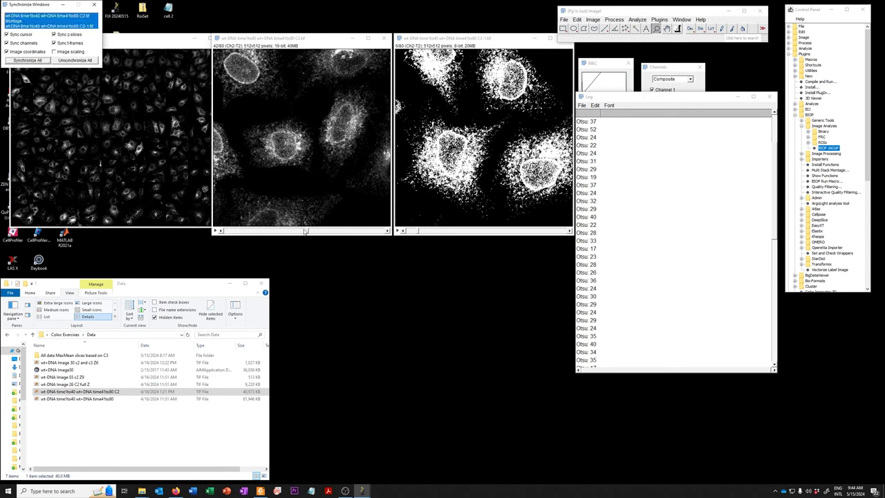
left_click_drag(308, 230, 265, 236)
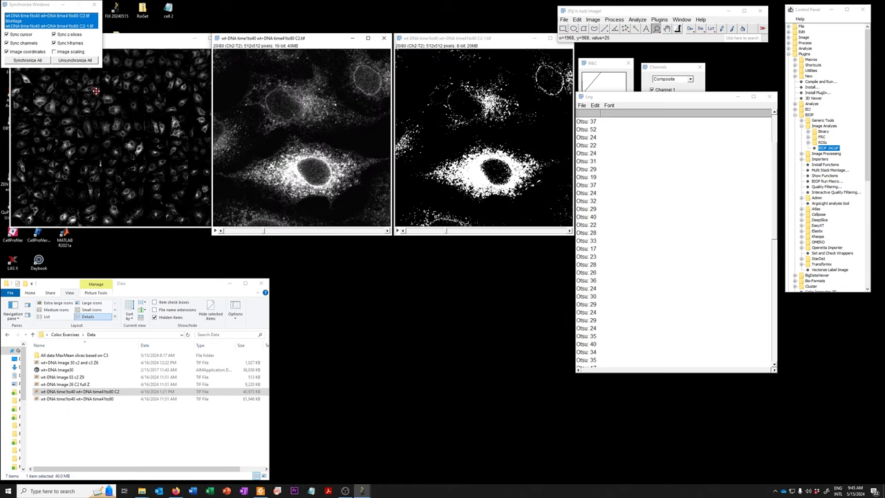
Make the mask image active and unsynchronize all the linked windows.
left_click(122, 47)
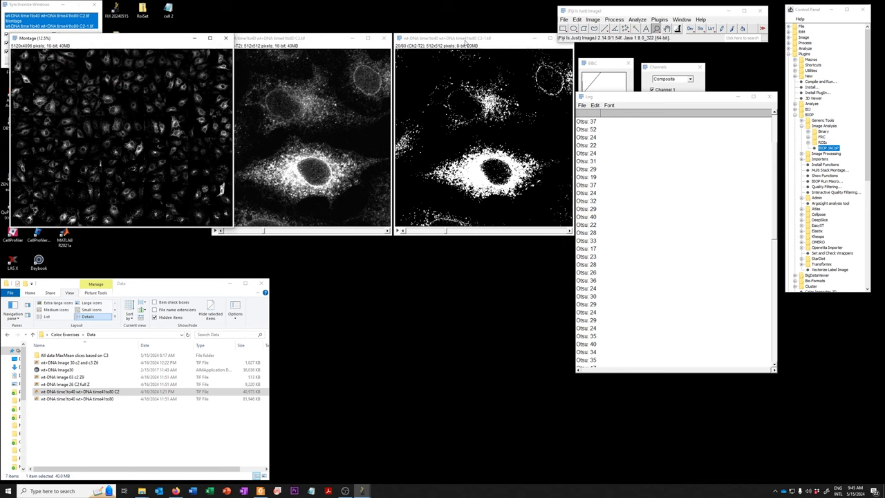
left_click(466, 43)
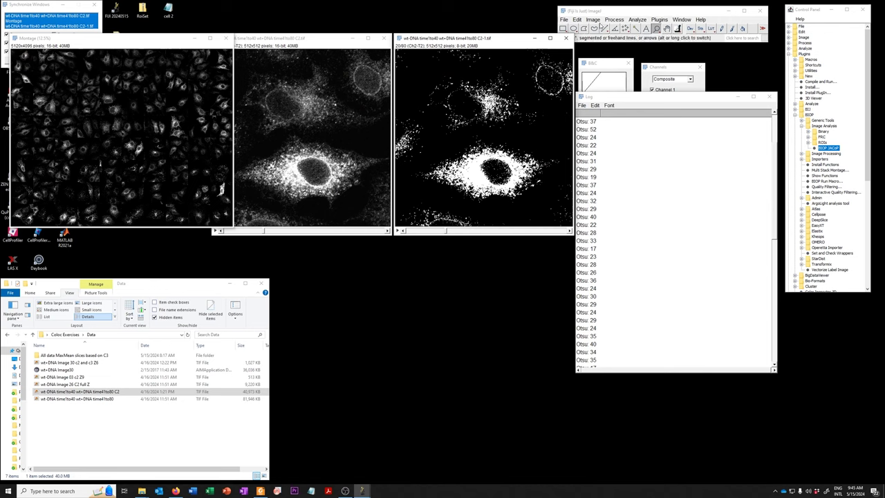
left_click(70, 3)
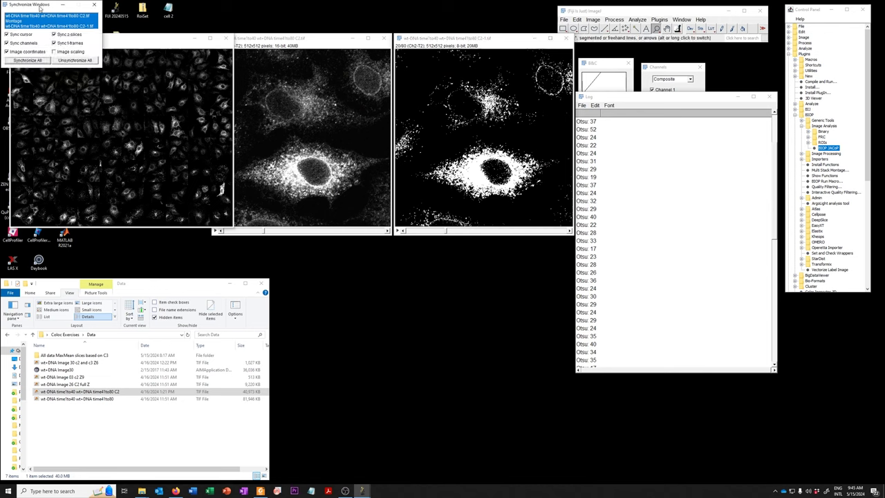
left_click(72, 60)
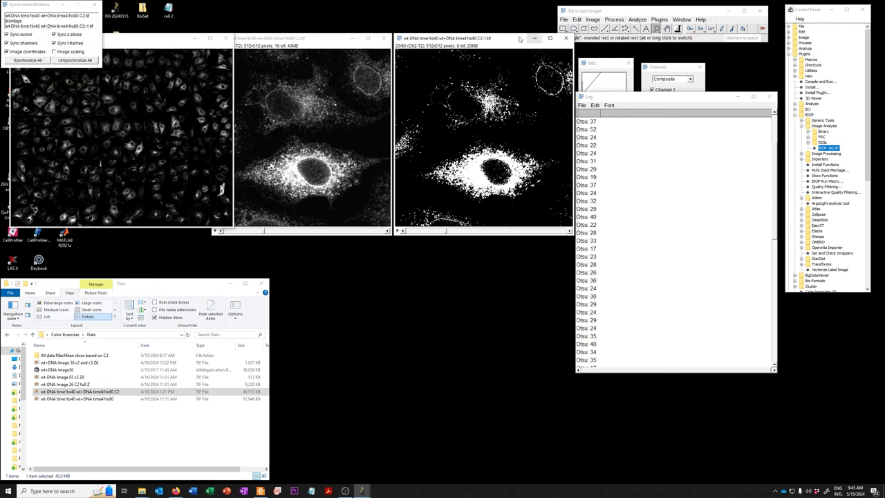
Build an 8-bit 5120x4096 montage of the Otsu mask and place the raw 16-bit montage beside it.
left_click(593, 20)
mouse_move(617, 76)
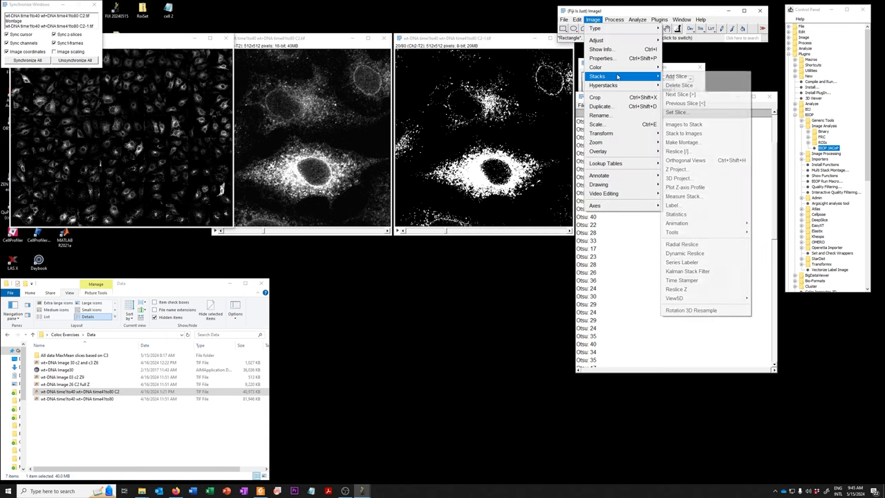
left_click(676, 142)
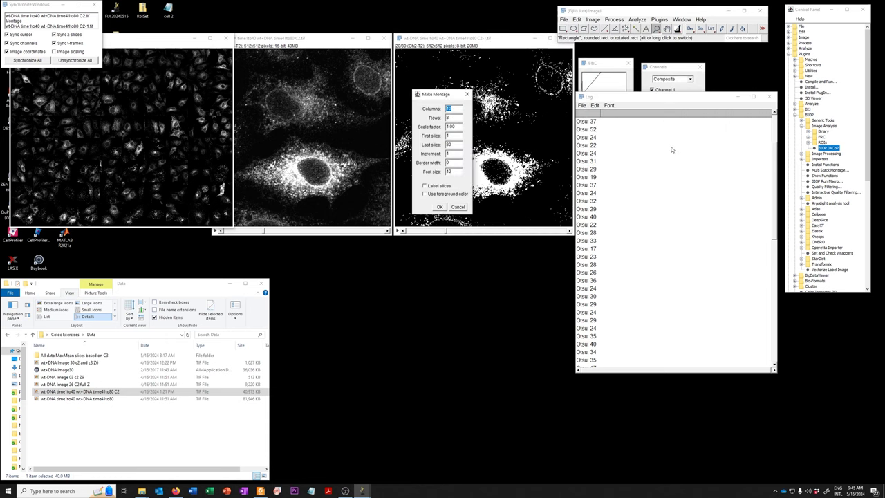
left_click(440, 208)
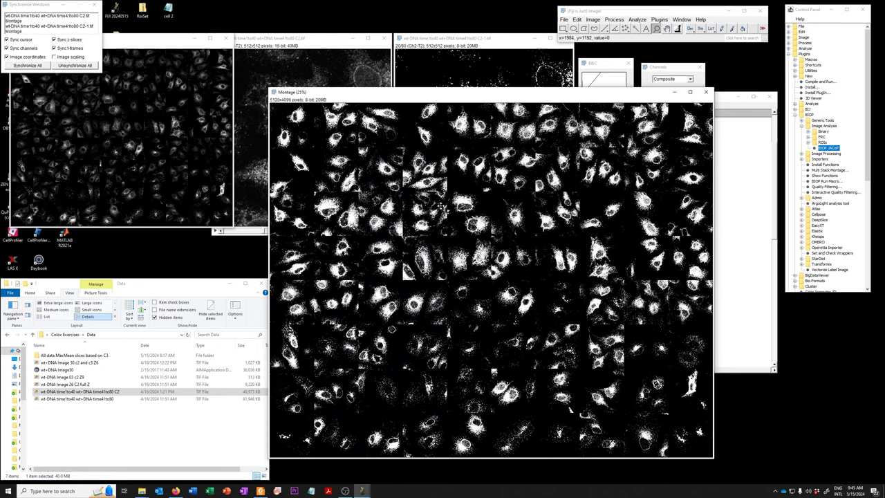
left_click_drag(491, 81, 499, 77)
left_click(174, 92)
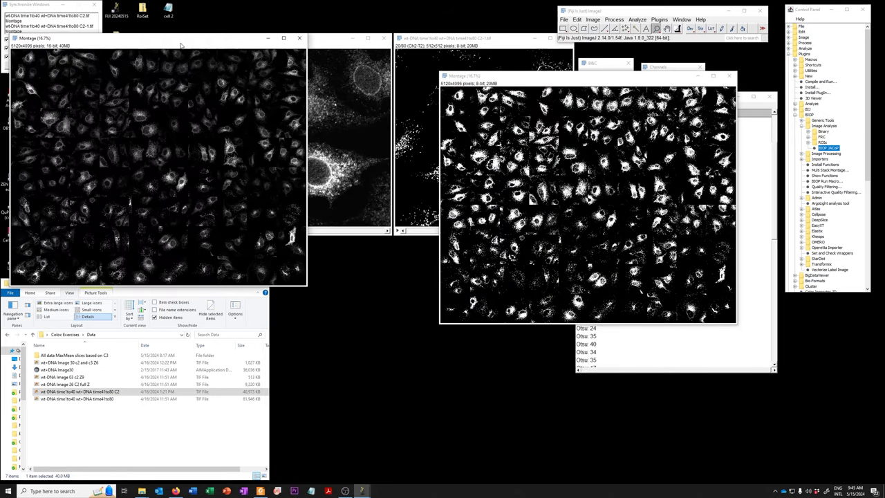
left_click_drag(180, 48, 308, 81)
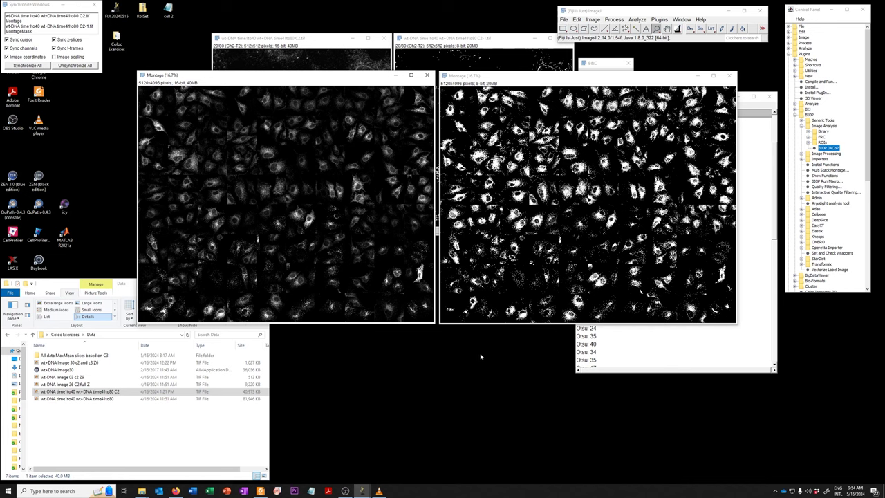
Rename the mask montage to MontageMask.
left_click(506, 81)
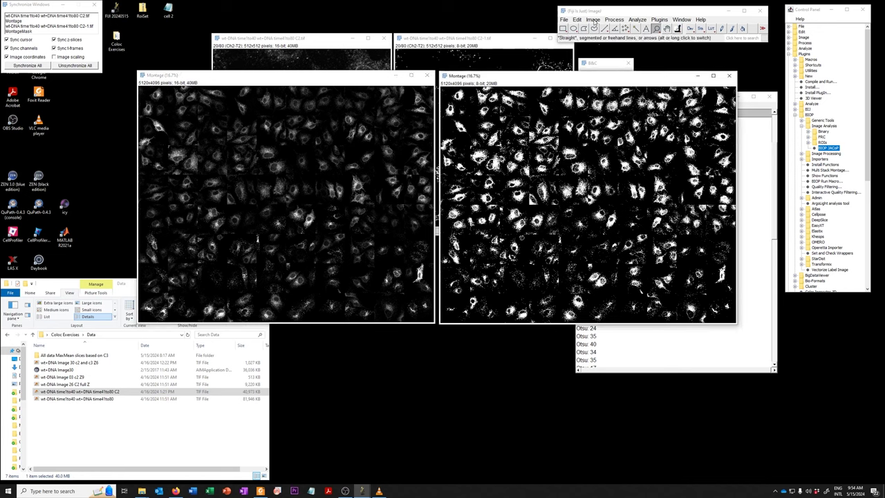
left_click(593, 19)
left_click(598, 115)
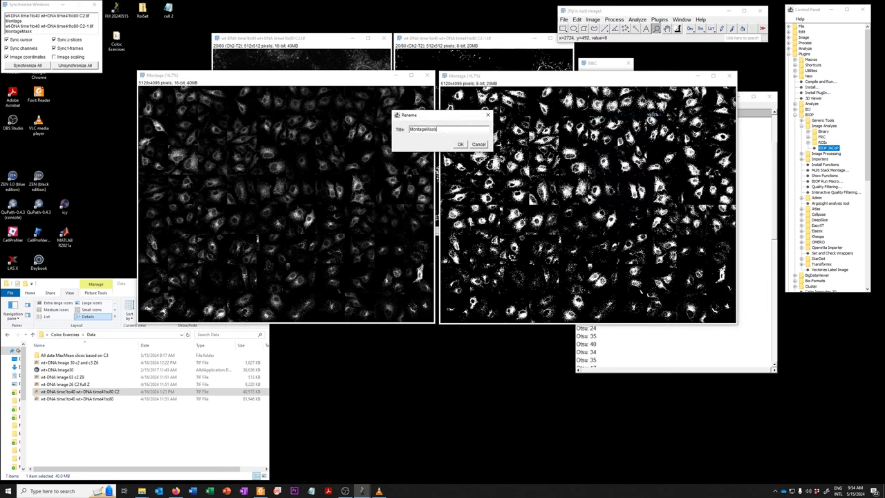
left_click(461, 145)
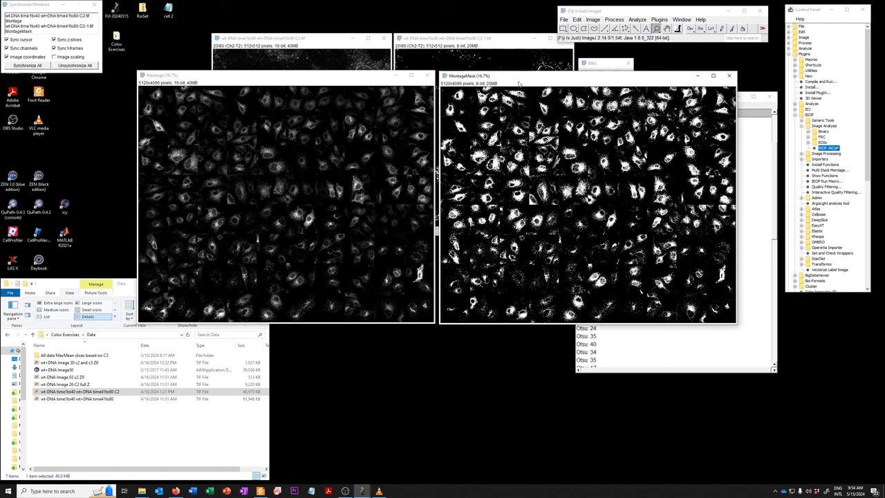
Convert MontageMask from 8-bit to 16-bit to match the raw montage.
left_click(593, 19)
mouse_move(608, 29)
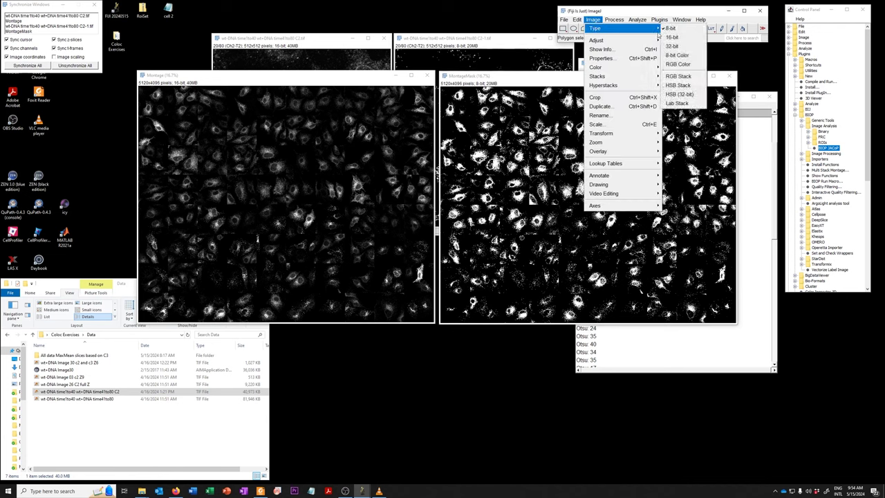
left_click(670, 37)
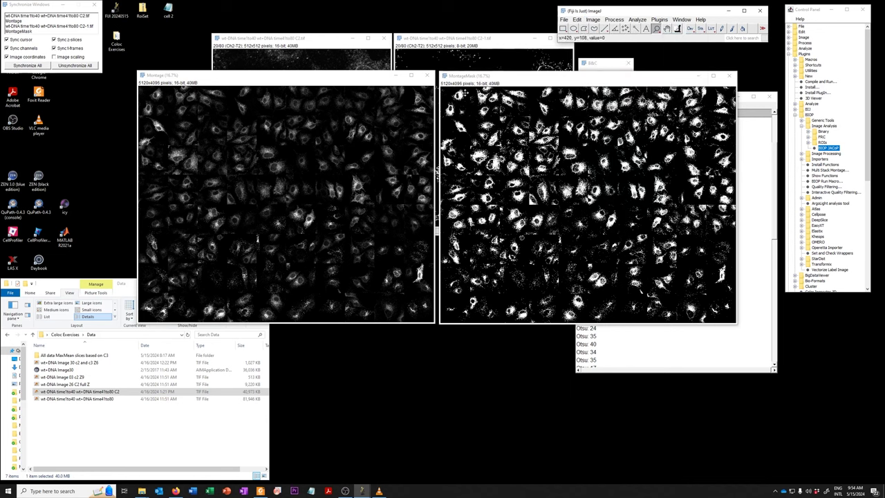
left_click(605, 77)
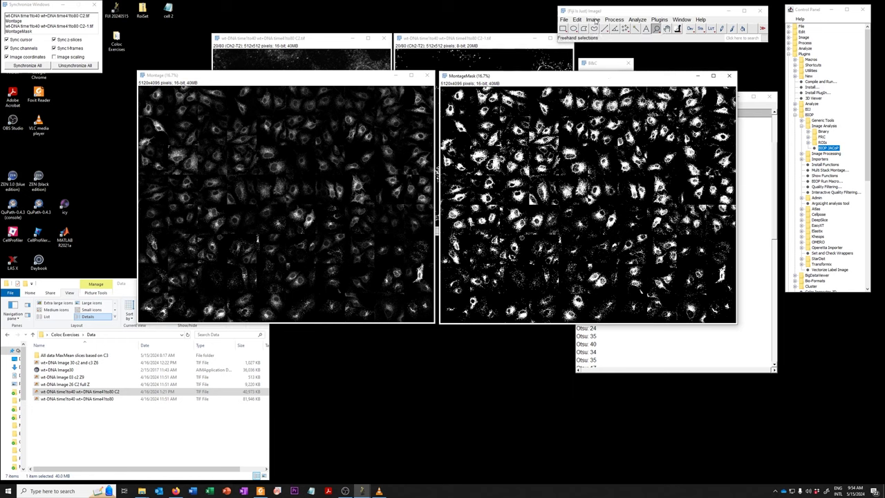
Merge channels with C1 (red) as MontageMask and C4 (gray) as Montage, keeping Create composite.
left_click(593, 19)
mouse_move(607, 70)
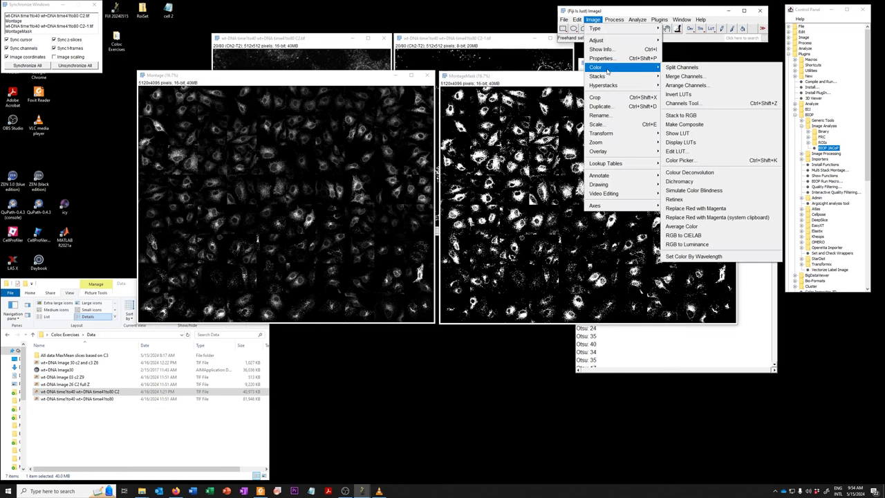
left_click(666, 76)
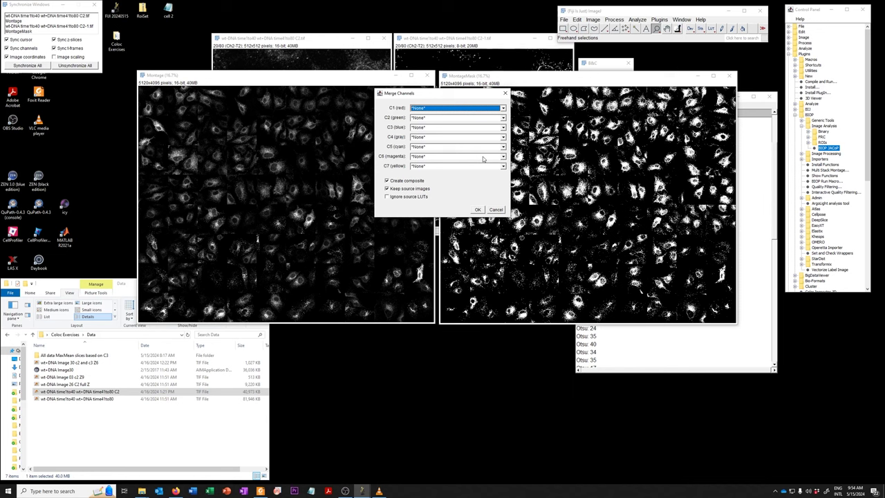
left_click(503, 138)
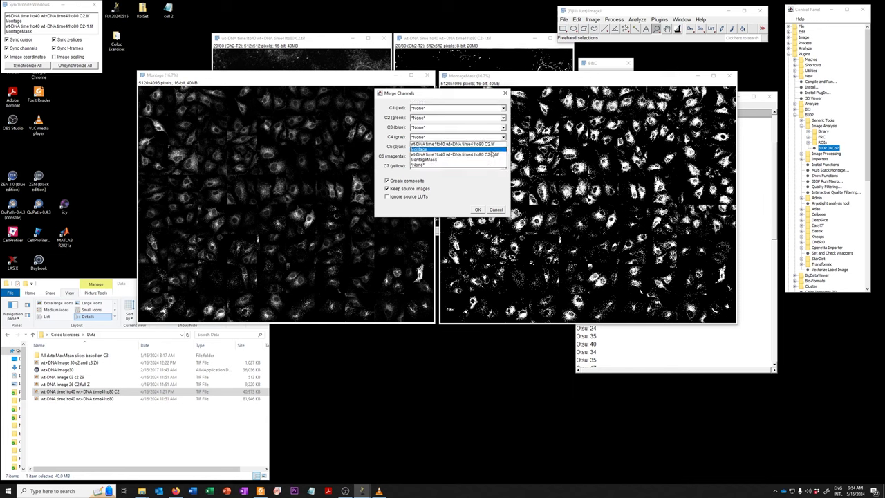
left_click(492, 150)
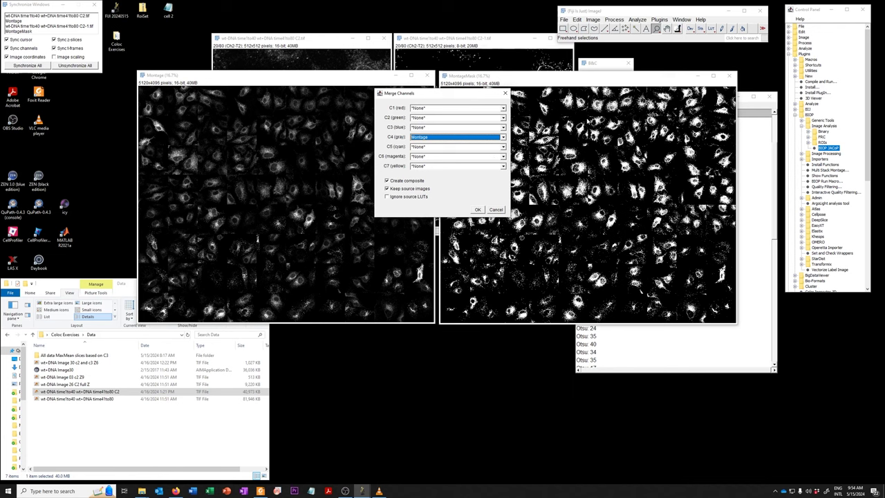
left_click(503, 109)
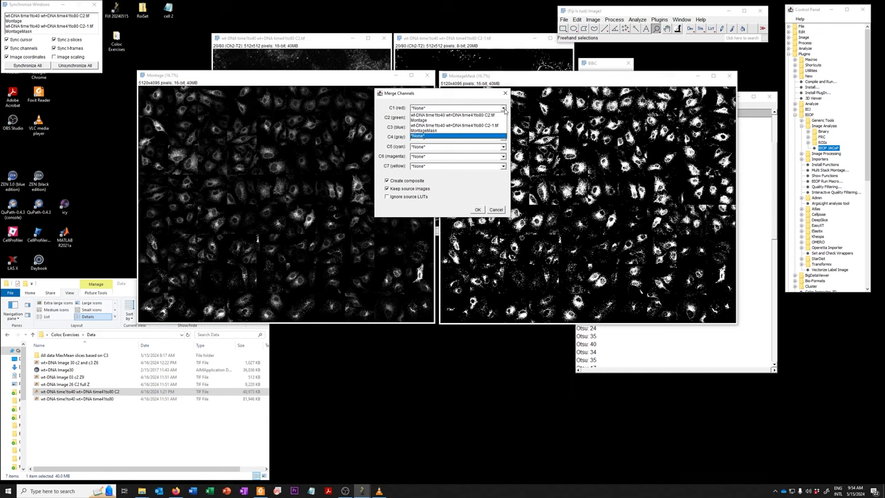
left_click(488, 130)
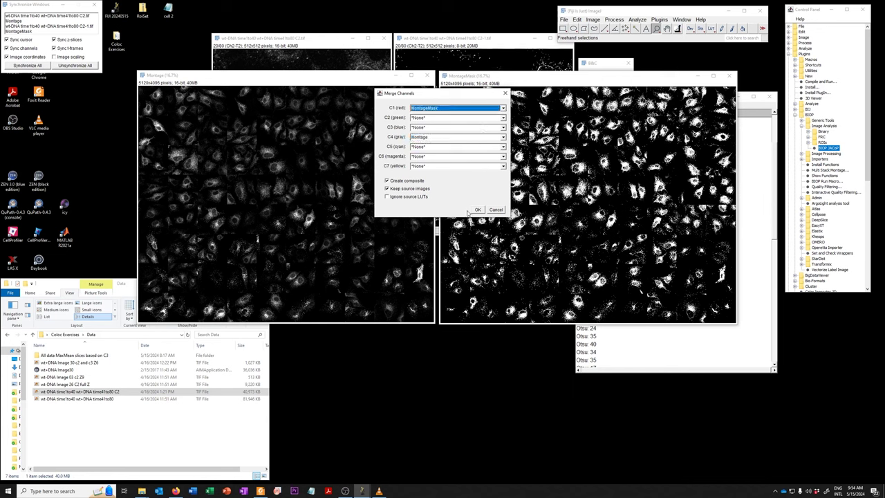
left_click(477, 209)
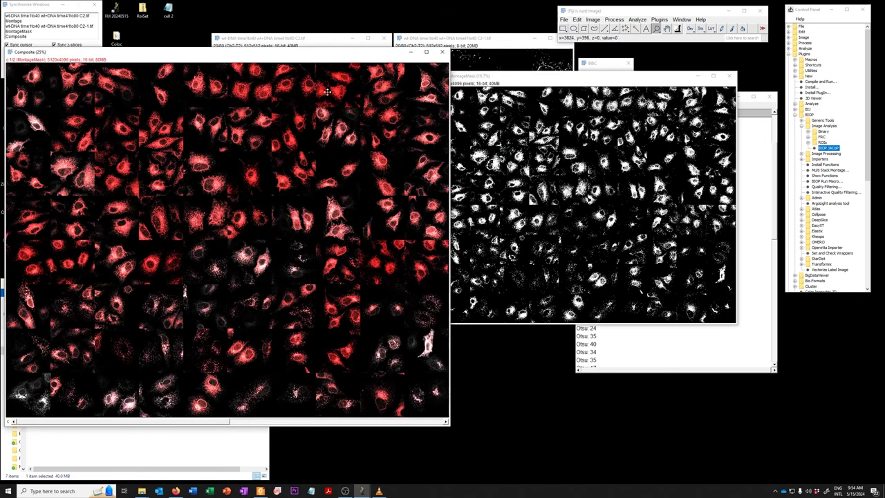
Open the Channels tool beside the composite and set its display mode to Color.
left_click_drag(311, 59, 417, 54)
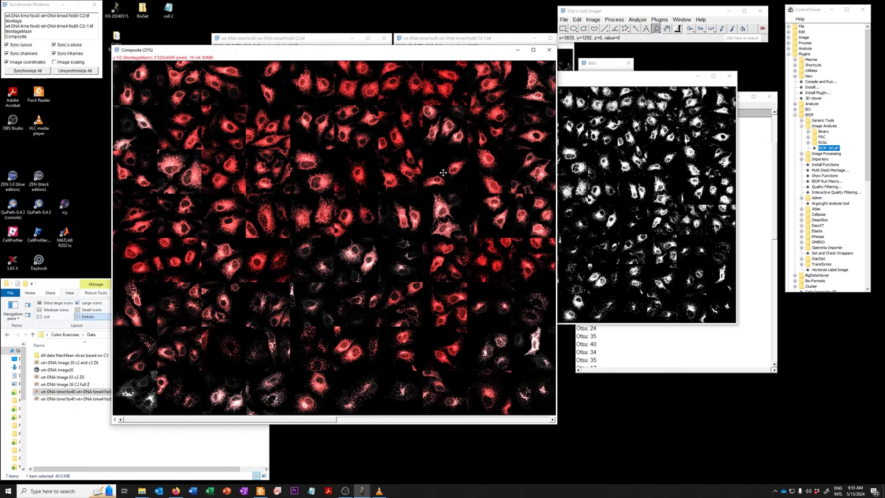
key("ctrl+shift+z")
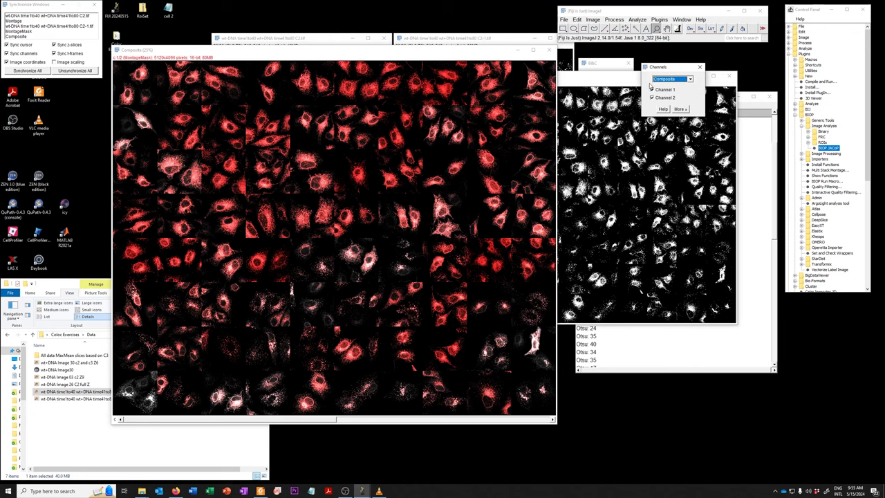
left_click_drag(665, 70, 586, 56)
left_click(610, 63)
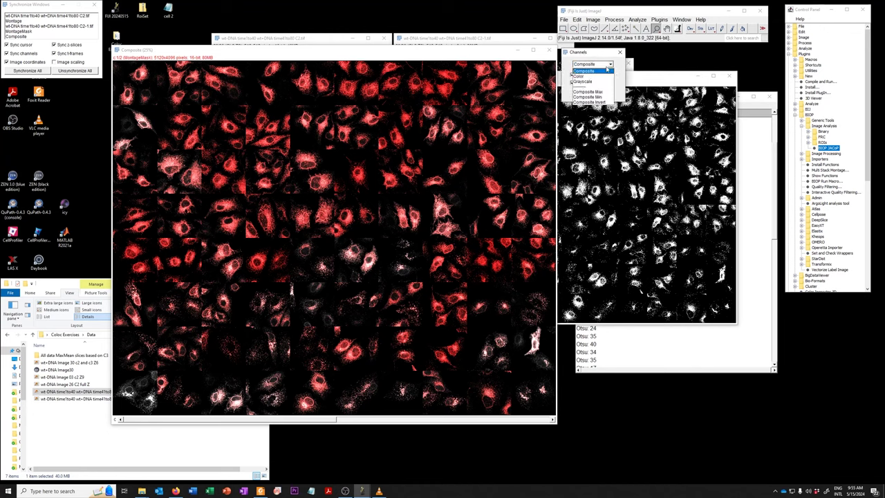
left_click(605, 77)
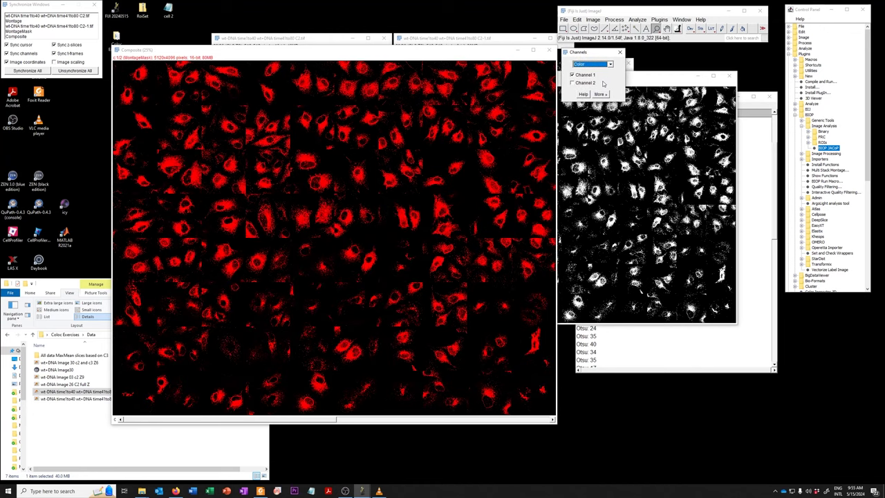
Alternate between the gray raw montage and red mask channels, ending on the red mask.
left_click(585, 84)
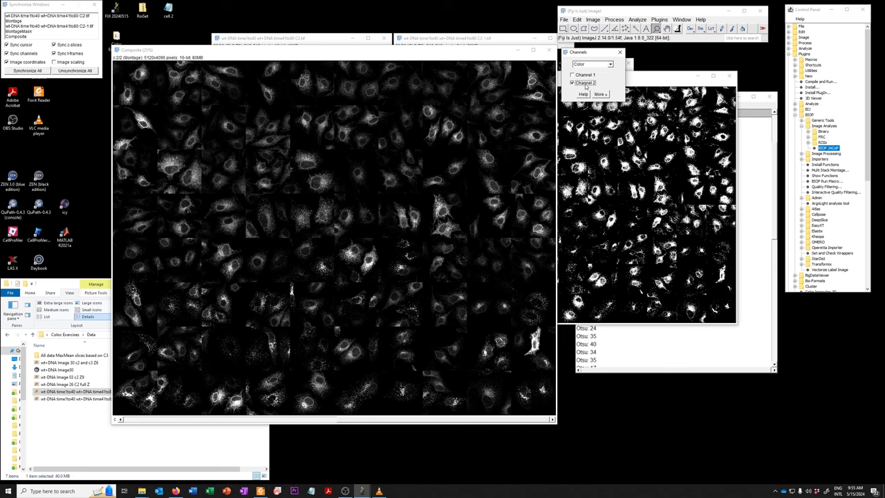
left_click(584, 74)
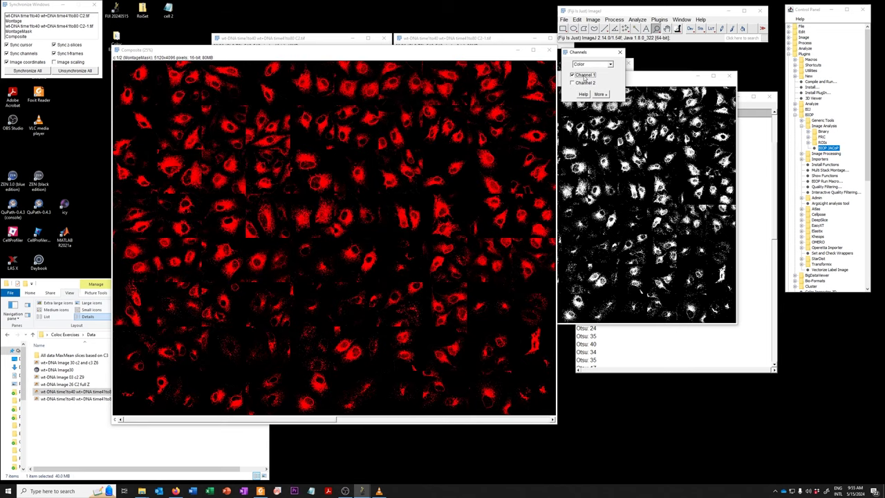
left_click(586, 84)
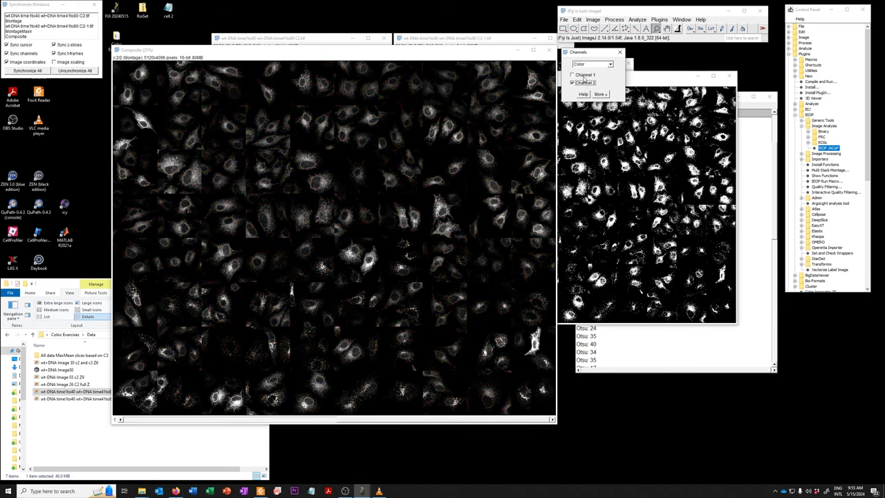
left_click(585, 75)
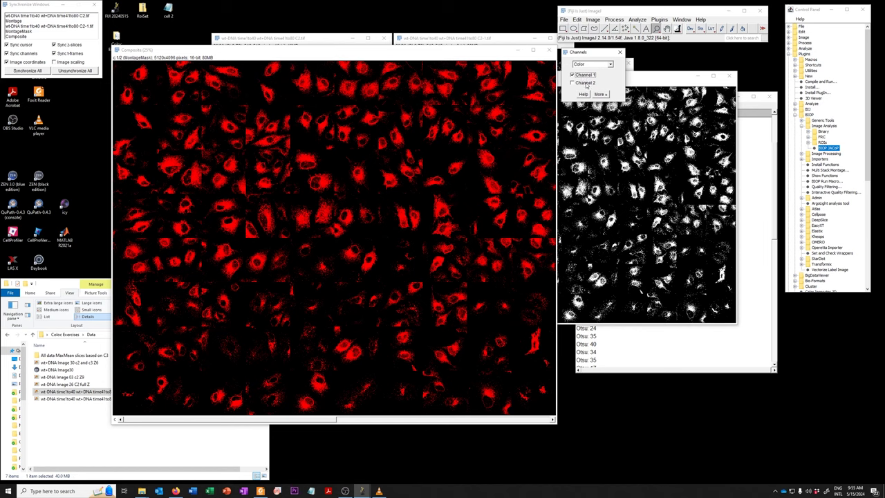
left_click(586, 83)
left_click(586, 76)
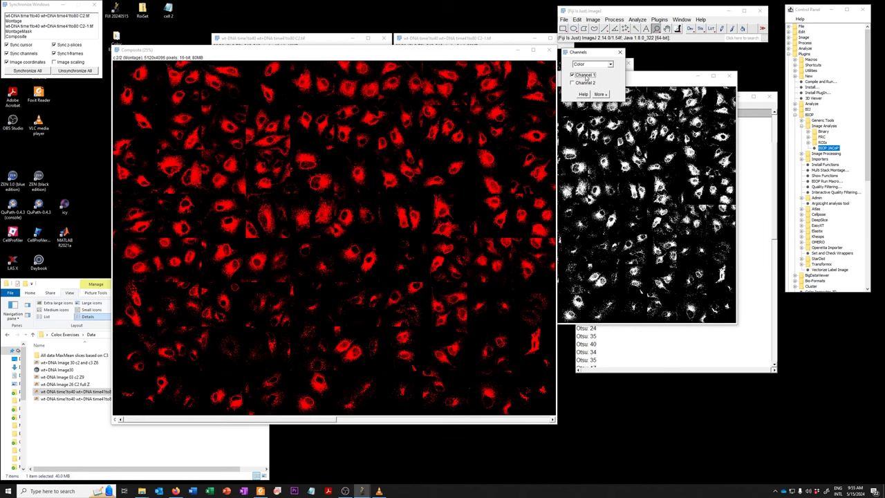